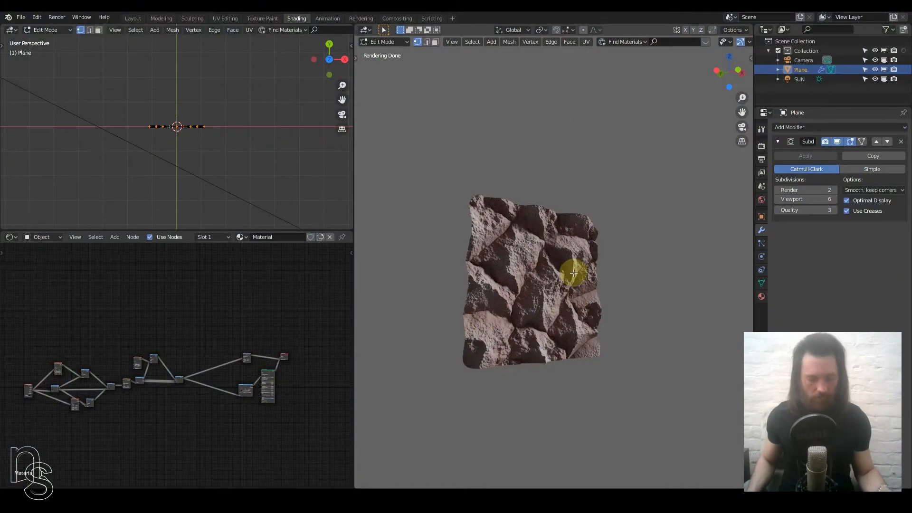
# Darken the brown stop of the ColorRamp feeding the Principled BSDF to a value of about 0.216
pyautogui.scroll(5, 574, 269)
pyautogui.scroll(-3, 557, 269)
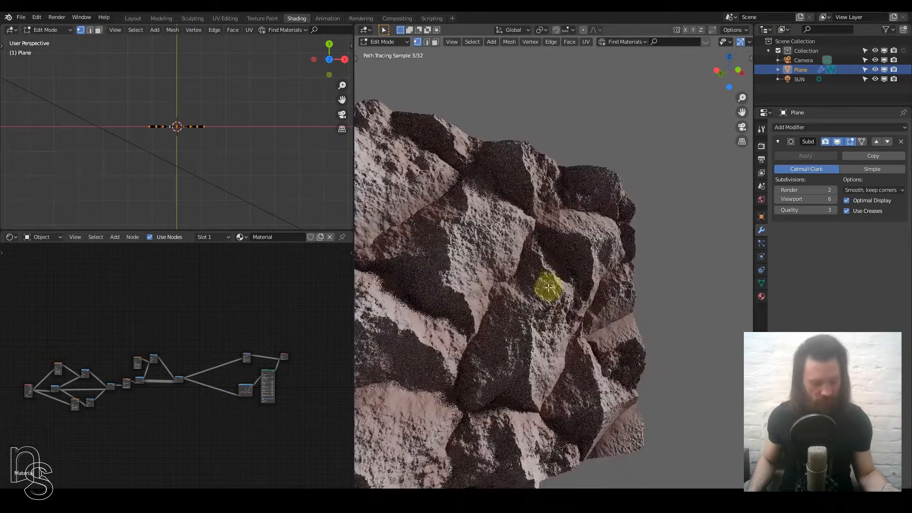
pyautogui.keyDown('shift'); pyautogui.moveTo(559, 302); pyautogui.dragTo(609, 255, button='middle'); pyautogui.keyUp('shift')
pyautogui.scroll(4, 238, 373)
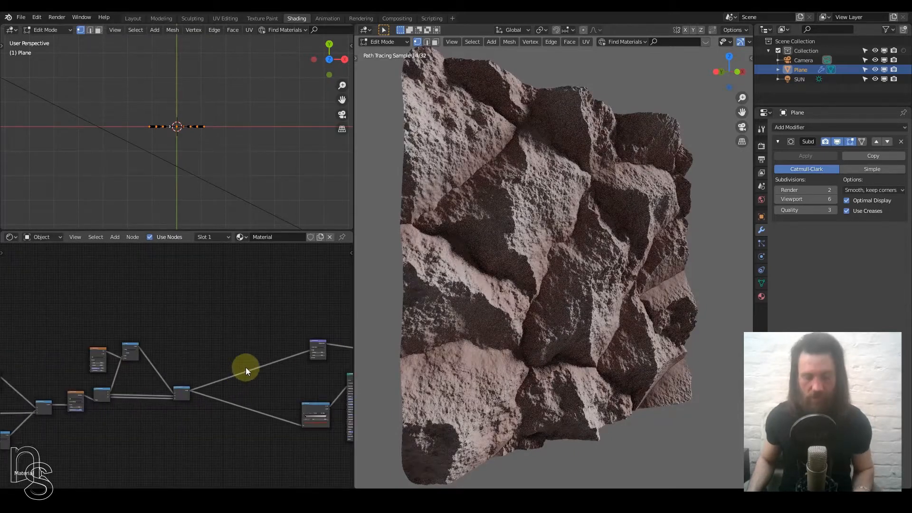
pyautogui.moveTo(285, 415); pyautogui.dragTo(197, 378, button='middle')
pyautogui.scroll(5, 215, 387)
pyautogui.scroll(2, 210, 381)
pyautogui.moveTo(173, 329); pyautogui.dragTo(120, 258, button='middle')
pyautogui.click(220, 350)
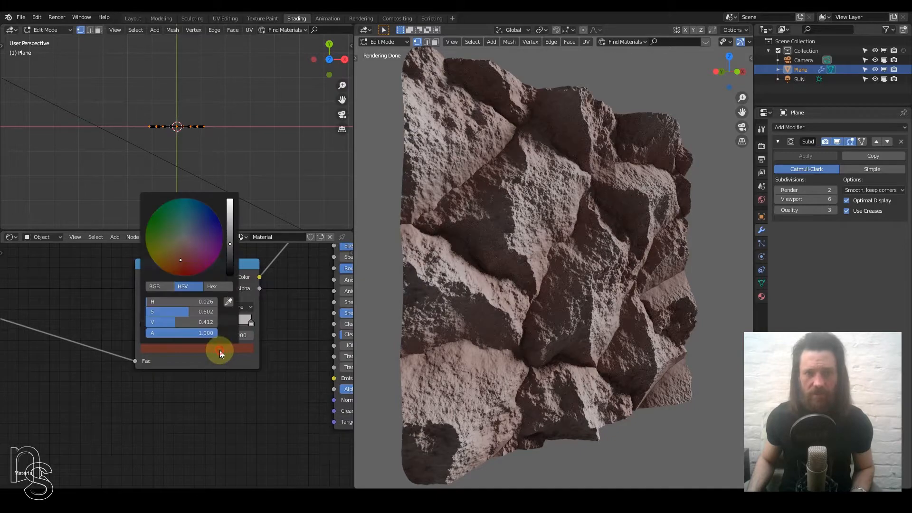
pyautogui.click(230, 259)
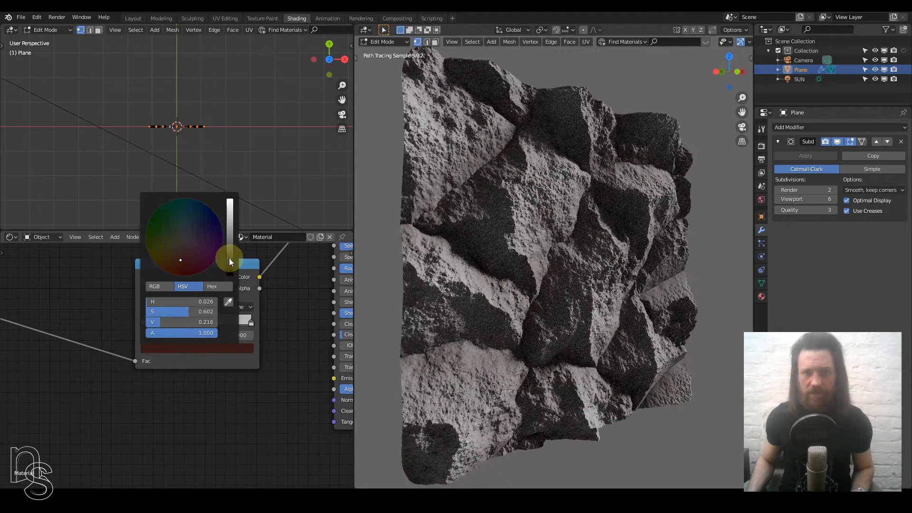
# Move the ColorRamp's dark brown stop to position 0.168 and darken its colour further
pyautogui.moveTo(144, 322); pyautogui.dragTo(145, 322)
pyautogui.click(207, 351)
pyautogui.moveTo(146, 322)
pyautogui.mouseDown()
pyautogui.moveTo(200, 322)
pyautogui.moveTo(160, 321)
pyautogui.mouseUp()
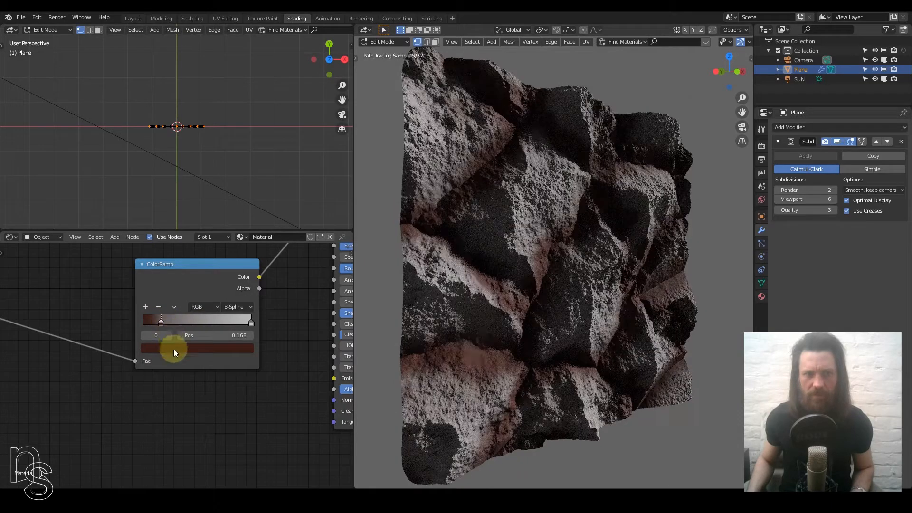
pyautogui.click(174, 350)
pyautogui.moveTo(231, 236); pyautogui.dragTo(229, 263)
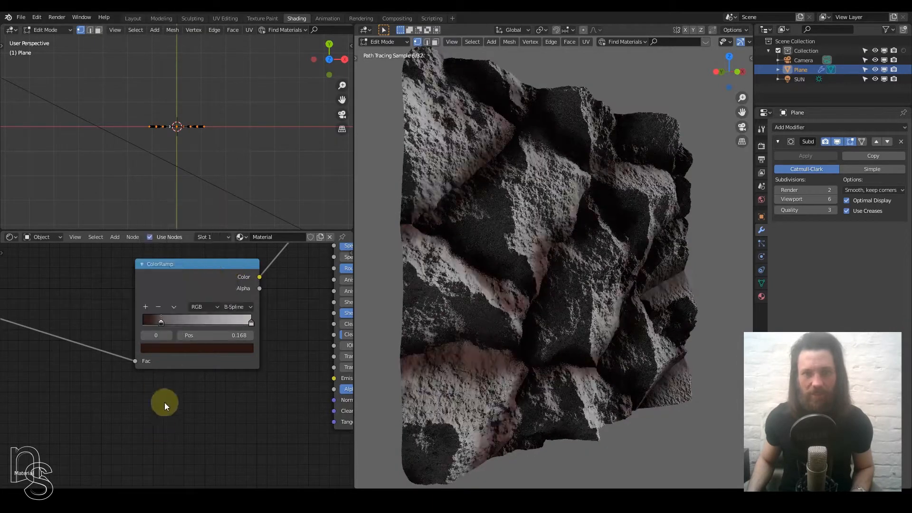
# Try the ColorRamp's dark stop at position 0.255, returning it to 0.168
pyautogui.moveTo(162, 322); pyautogui.dragTo(170, 321)
pyautogui.moveTo(668, 275); pyautogui.dragTo(586, 262, button='middle')
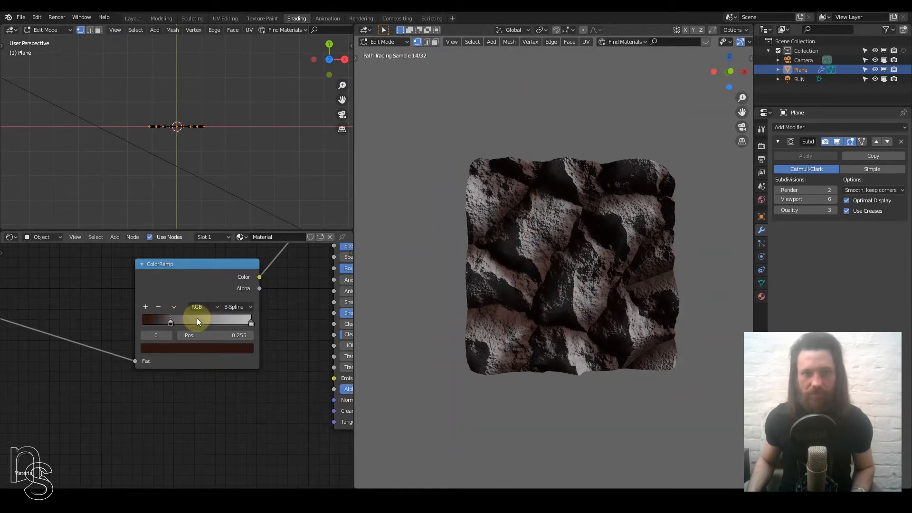
pyautogui.moveTo(170, 321); pyautogui.dragTo(158, 320)
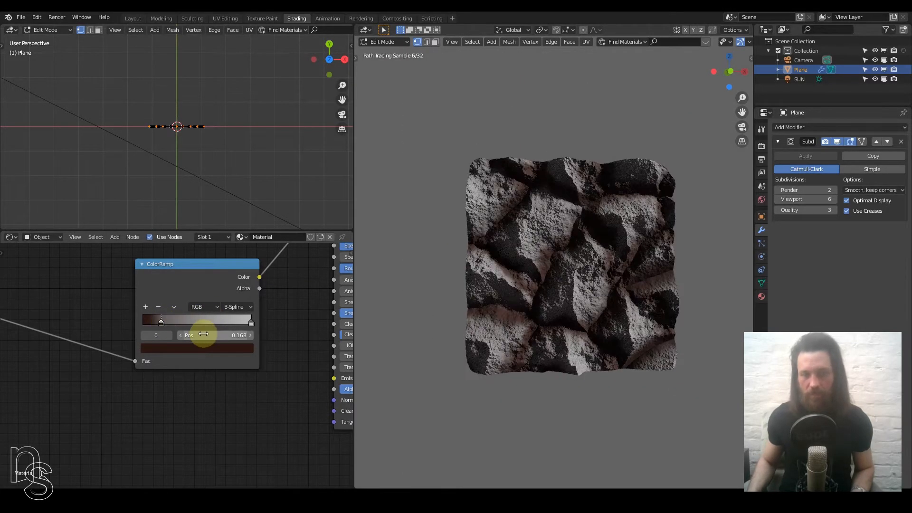
# Try linking the combined output that drives the Displacement node directly to the Principled BSDF's Base Color, and cut that link
pyautogui.scroll(-2, 204, 334)
pyautogui.scroll(-1, 210, 308)
pyautogui.moveTo(210, 308); pyautogui.dragTo(210, 331, button='middle')
pyautogui.scroll(-1, 176, 322)
pyautogui.scroll(-1, 172, 323)
pyautogui.scroll(-1, 210, 329)
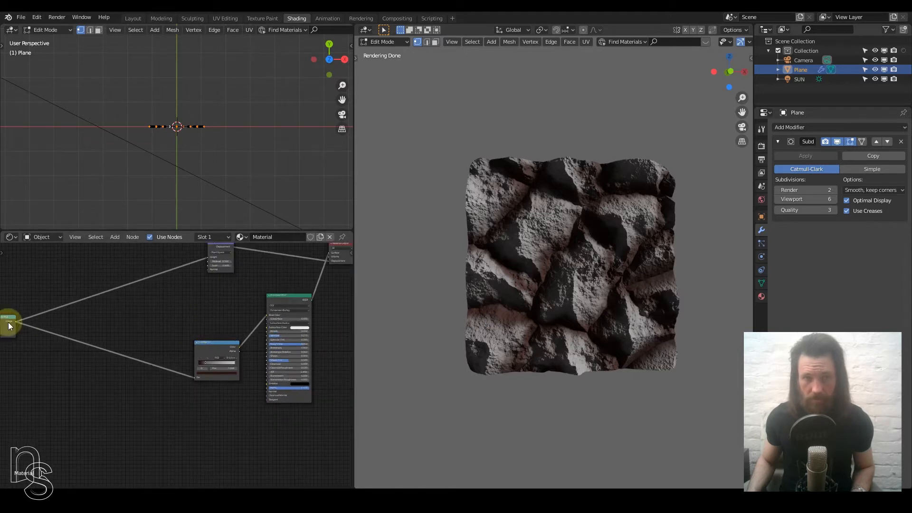
pyautogui.moveTo(16, 321); pyautogui.dragTo(271, 315)
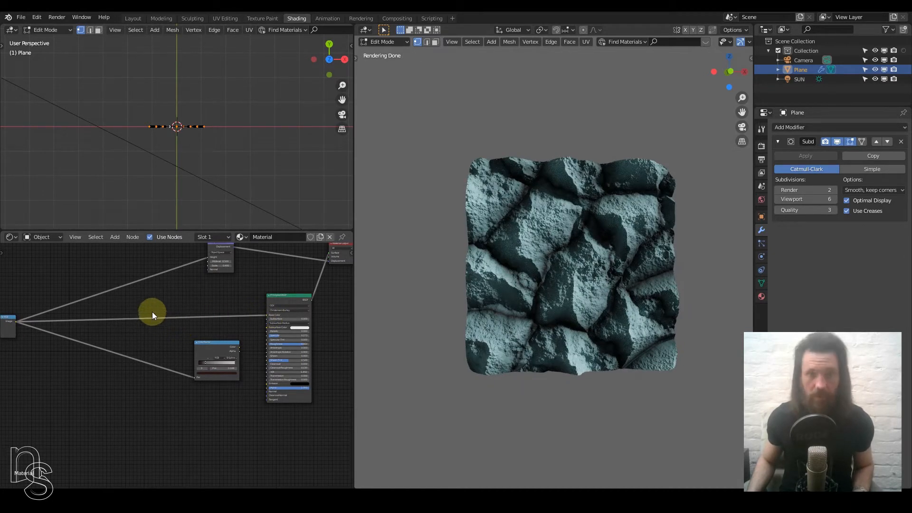
pyautogui.keyDown('ctrl'); pyautogui.moveTo(161, 306); pyautogui.dragTo(158, 333, button='right'); pyautogui.keyUp('ctrl')
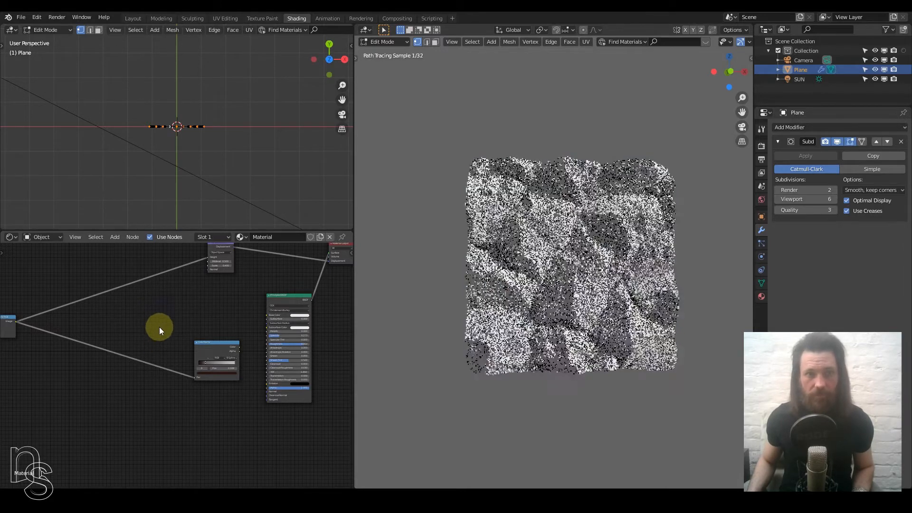
# Reconnect the ColorRamp's Color output to the Principled BSDF's Base Color and move its dark stop to position 0.000
pyautogui.moveTo(233, 347); pyautogui.dragTo(219, 319)
pyautogui.scroll(2, 251, 338)
pyautogui.scroll(2, 251, 338)
pyautogui.moveTo(218, 342); pyautogui.dragTo(158, 350, button='middle')
pyautogui.moveTo(147, 338); pyautogui.dragTo(225, 332)
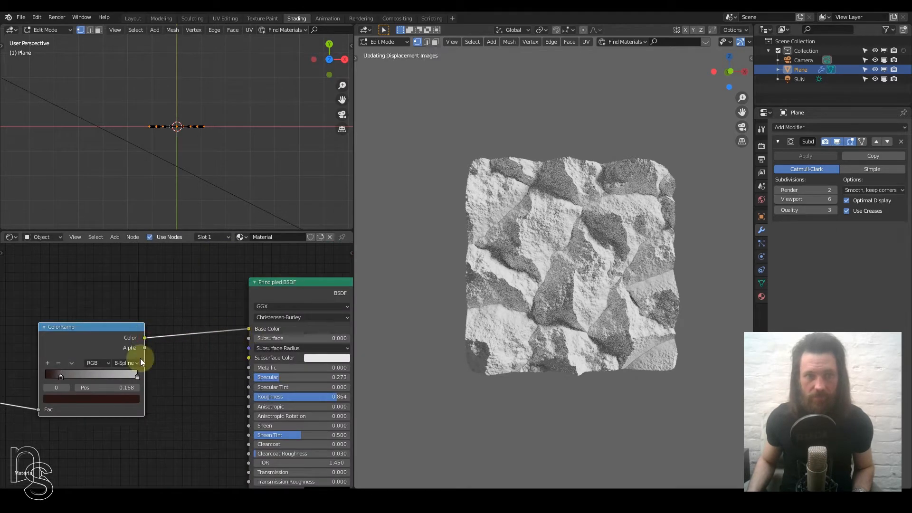
pyautogui.moveTo(61, 376); pyautogui.dragTo(17, 377)
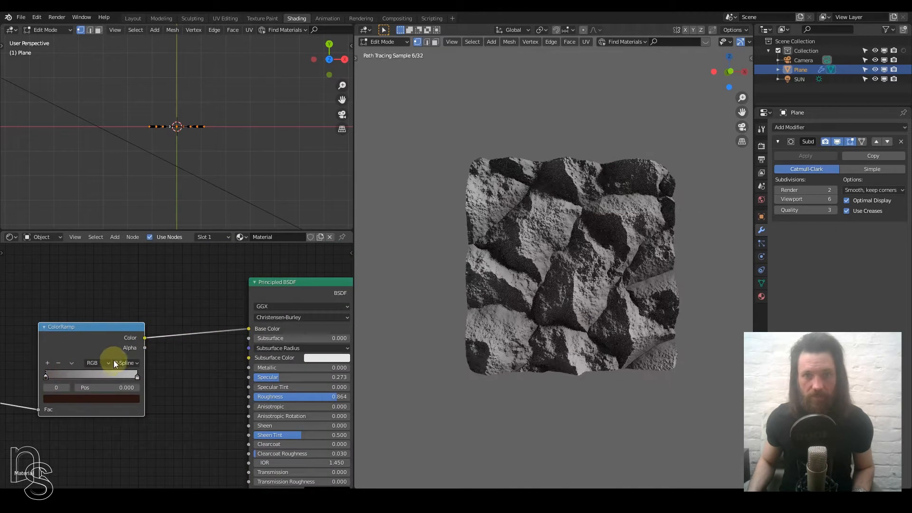
# Add an Ambient Occlusion node in the empty area above the Displacement node
pyautogui.scroll(-3, 116, 358)
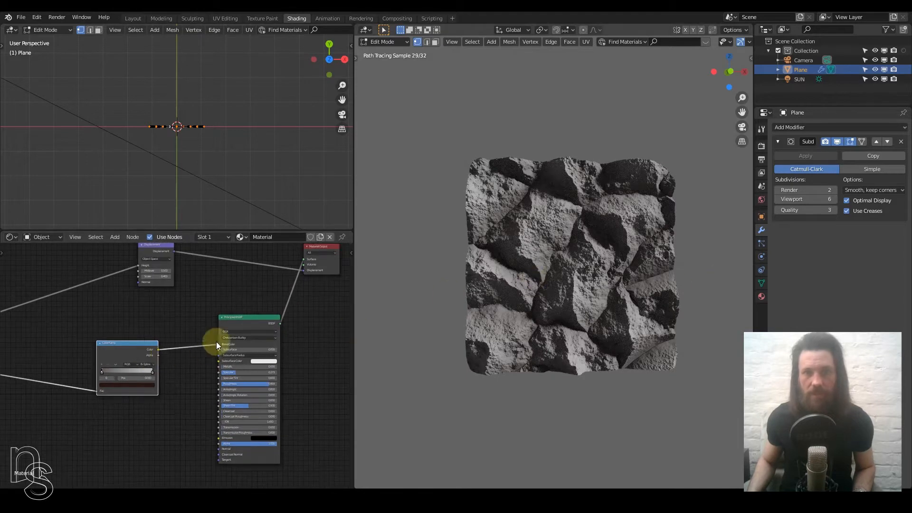
pyautogui.scroll(-5, 207, 346)
pyautogui.moveTo(216, 344); pyautogui.dragTo(271, 341, button='middle')
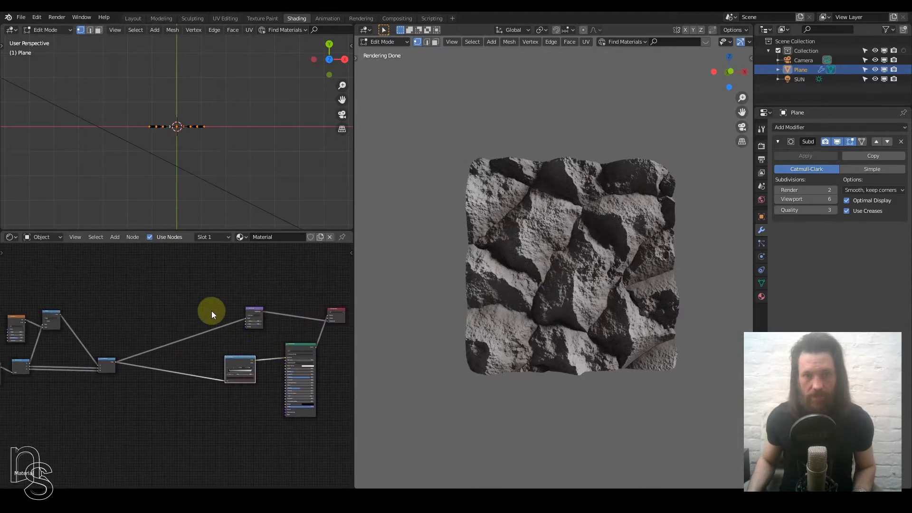
pyautogui.scroll(2, 212, 313)
pyautogui.hotkey('shift', 'a')
pyautogui.moveTo(216, 292)
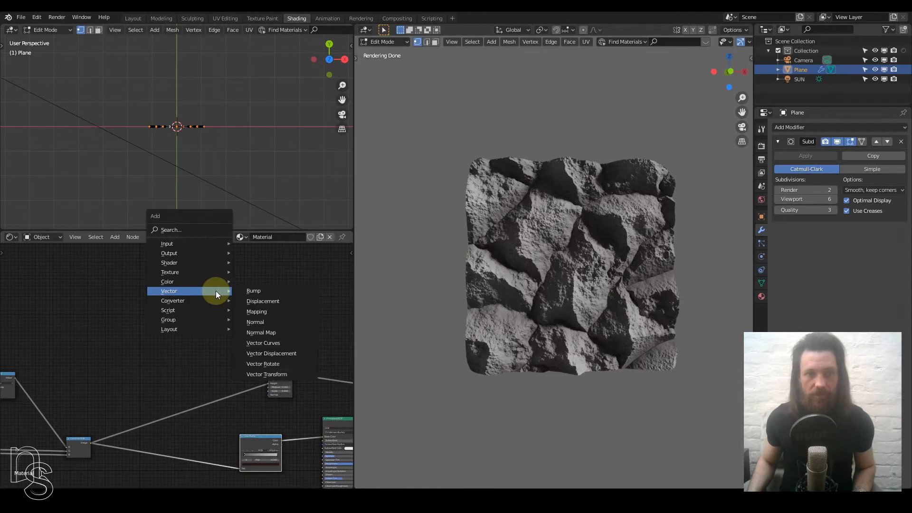
pyautogui.moveTo(204, 241)
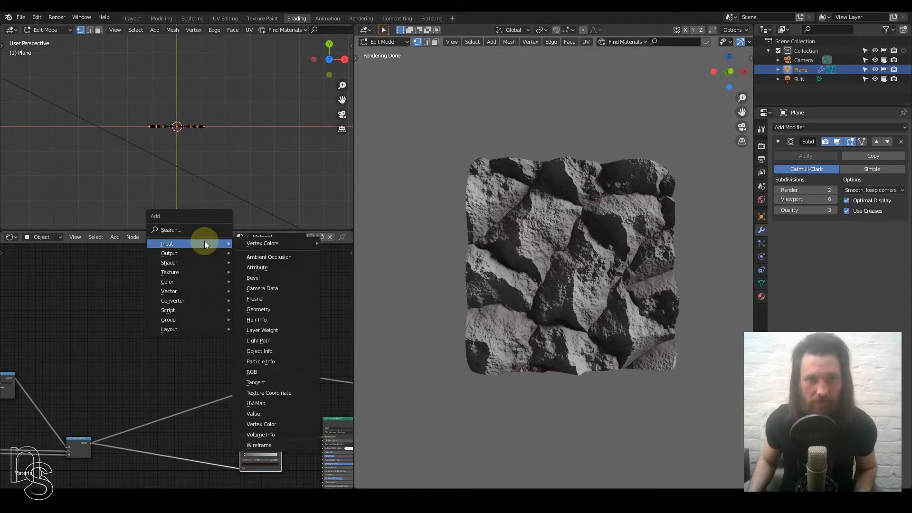
pyautogui.click(287, 255)
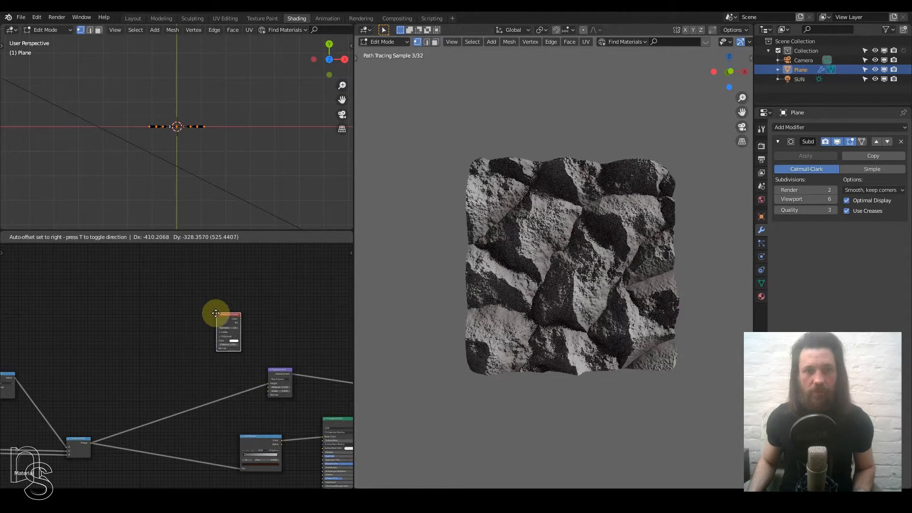
pyautogui.click(227, 284)
# Add a MixRGB node to the right of the Ambient Occlusion node
pyautogui.hotkey('shift', 'a')
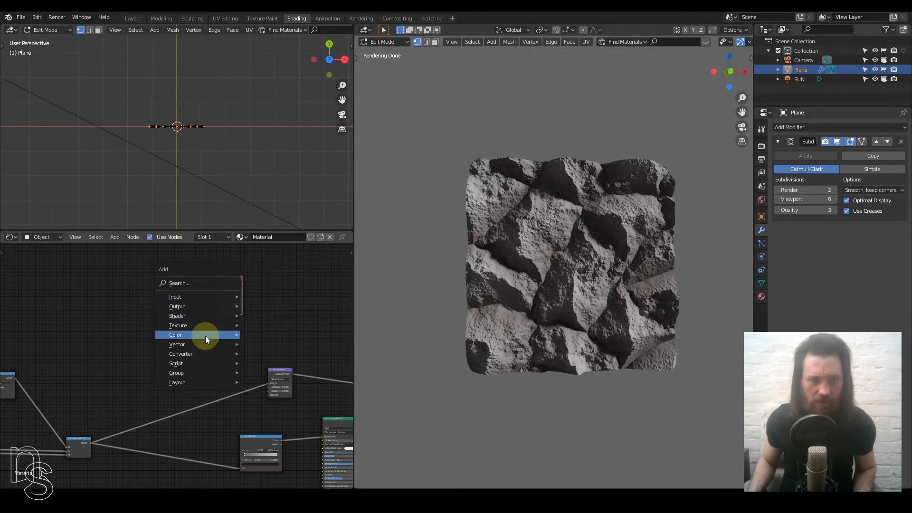
pyautogui.moveTo(215, 317)
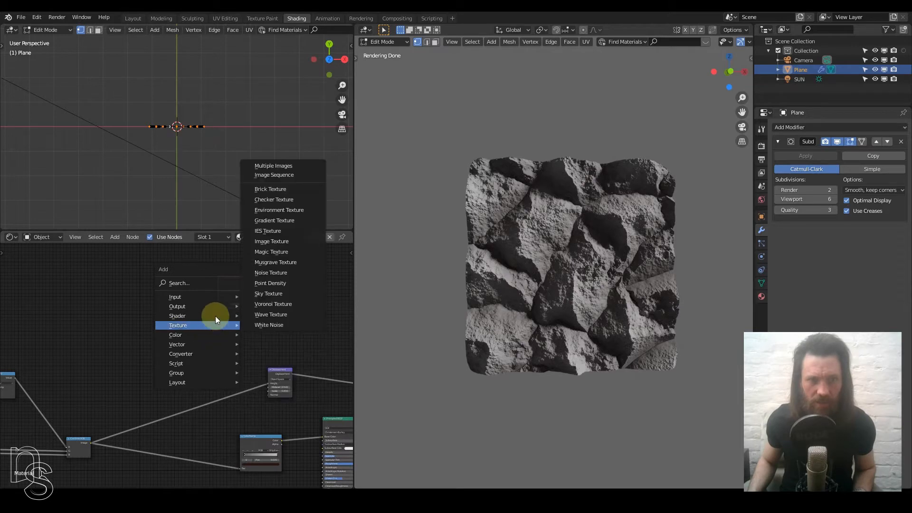
pyautogui.moveTo(204, 355)
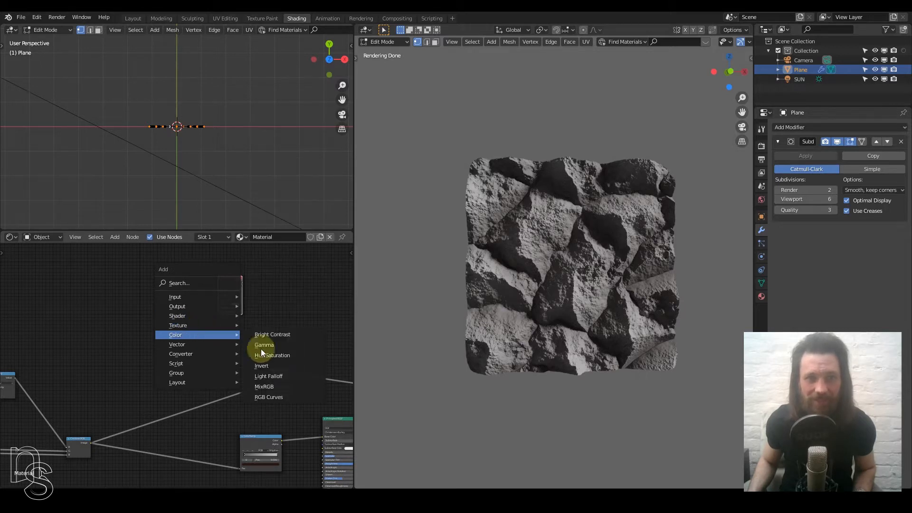
pyautogui.click(276, 389)
pyautogui.click(292, 282)
# Shift the Ambient Occlusion node aside and add a ColorRamp between it and the Mix node
pyautogui.scroll(3, 204, 309)
pyautogui.scroll(2, 200, 352)
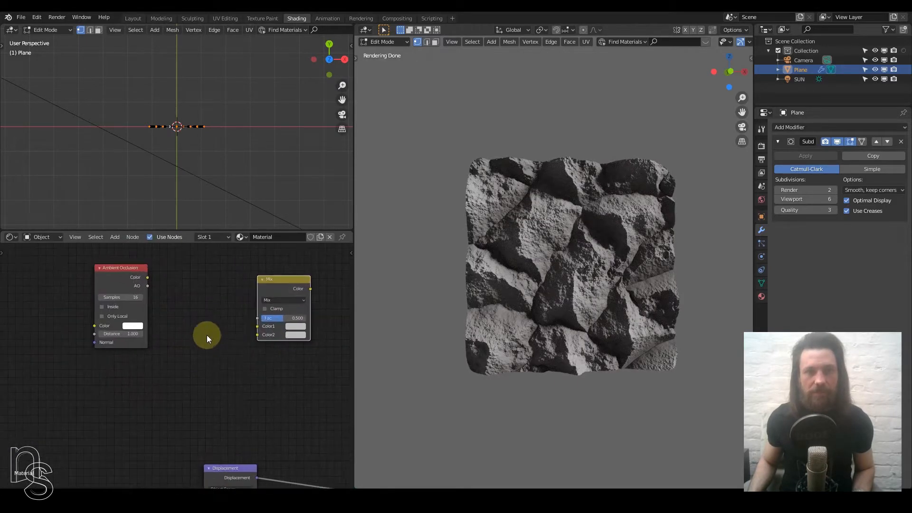
pyautogui.moveTo(106, 306); pyautogui.dragTo(87, 290)
pyautogui.press('q')
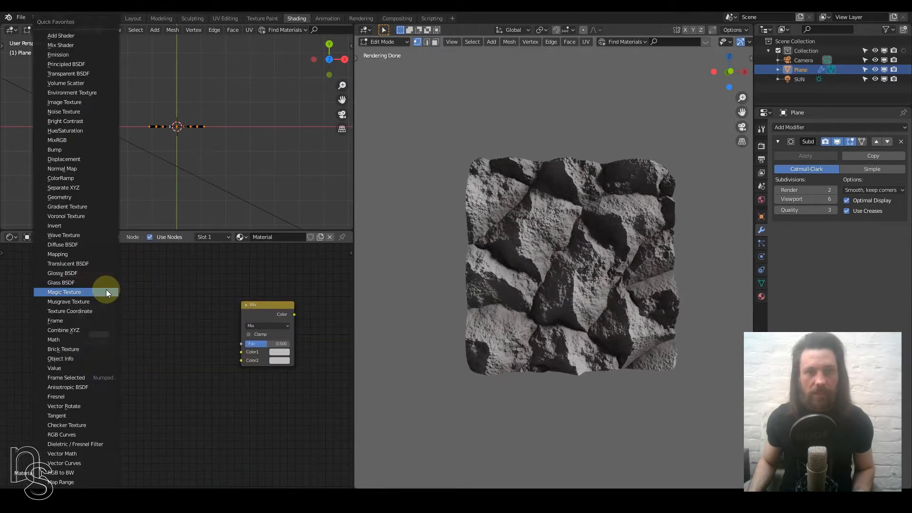
pyautogui.hotkey('shift', 'a')
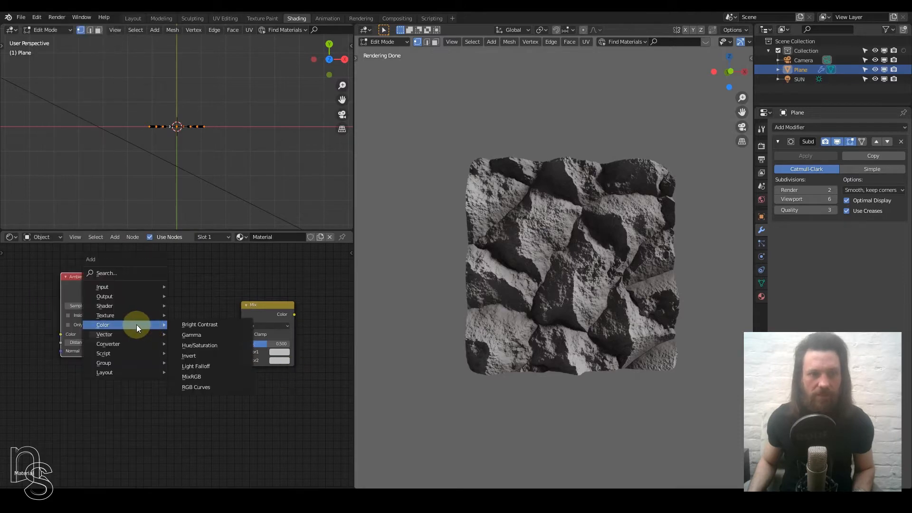
pyautogui.moveTo(115, 344)
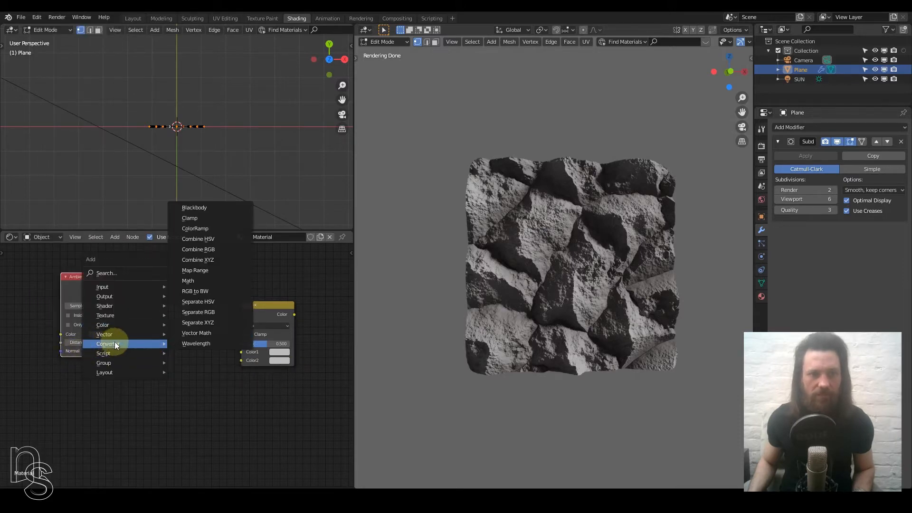
pyautogui.click(215, 231)
pyautogui.click(139, 303)
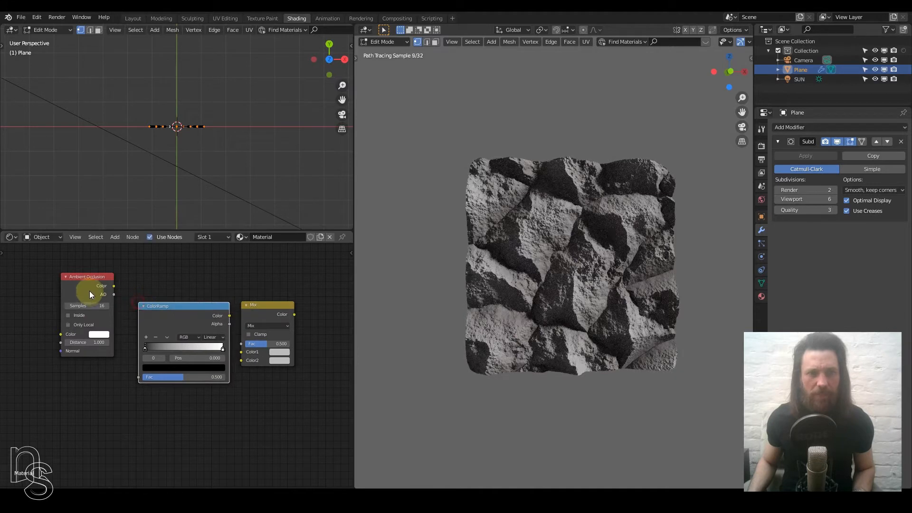
# Space out the nodes and link the Ambient Occlusion Color through the new ColorRamp's Fac into the Mix node's Color1
pyautogui.moveTo(89, 292); pyautogui.dragTo(67, 314)
pyautogui.moveTo(167, 315); pyautogui.dragTo(110, 338)
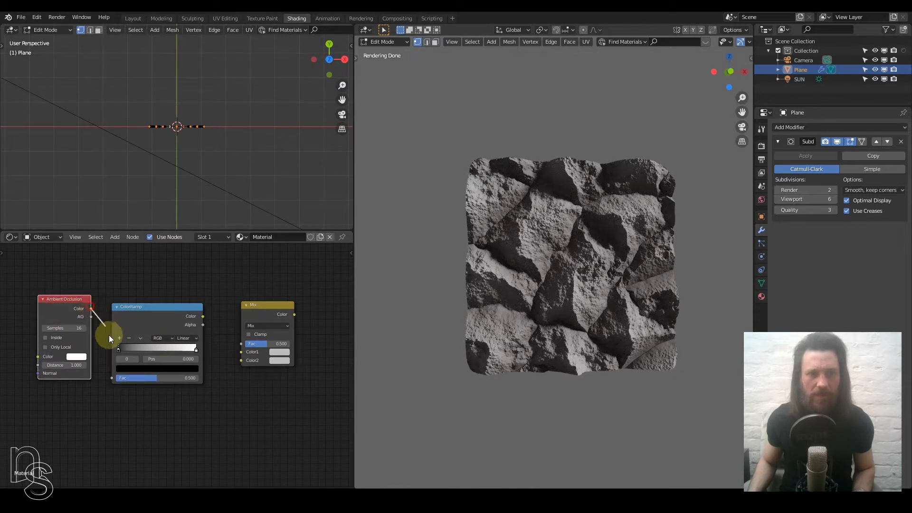
pyautogui.click(203, 319)
pyautogui.moveTo(239, 356); pyautogui.dragTo(245, 352)
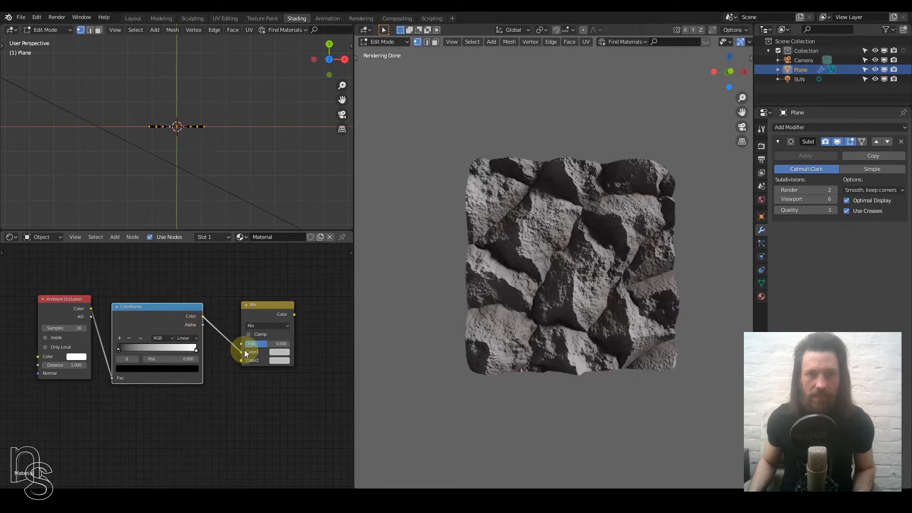
pyautogui.moveTo(244, 350); pyautogui.dragTo(244, 350)
pyautogui.moveTo(256, 313); pyautogui.dragTo(273, 315)
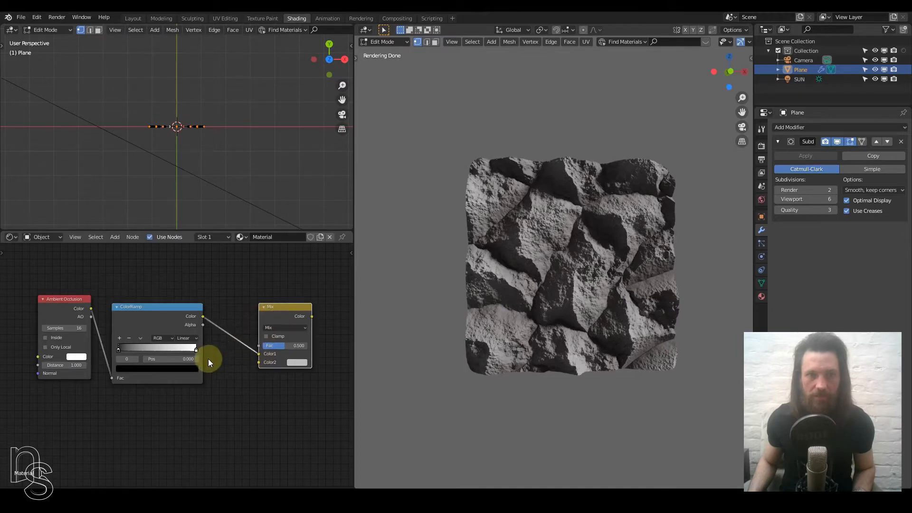
# Connect the brown ColorRamp's Color output to the Mix node's Color2 input
pyautogui.scroll(-2, 209, 362)
pyautogui.moveTo(195, 389); pyautogui.dragTo(241, 320, button='middle')
pyautogui.moveTo(267, 261); pyautogui.dragTo(274, 291)
pyautogui.scroll(-3, 248, 373)
pyautogui.moveTo(239, 391); pyautogui.dragTo(207, 387, button='middle')
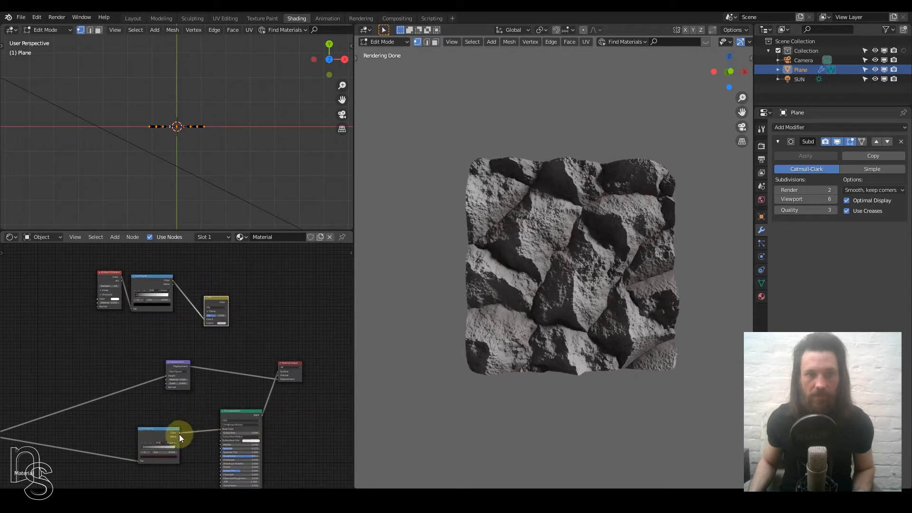
pyautogui.moveTo(178, 434); pyautogui.dragTo(219, 297)
# Connect the Mix node's Color output to the Principled BSDF's Base Color
pyautogui.scroll(2, 185, 341)
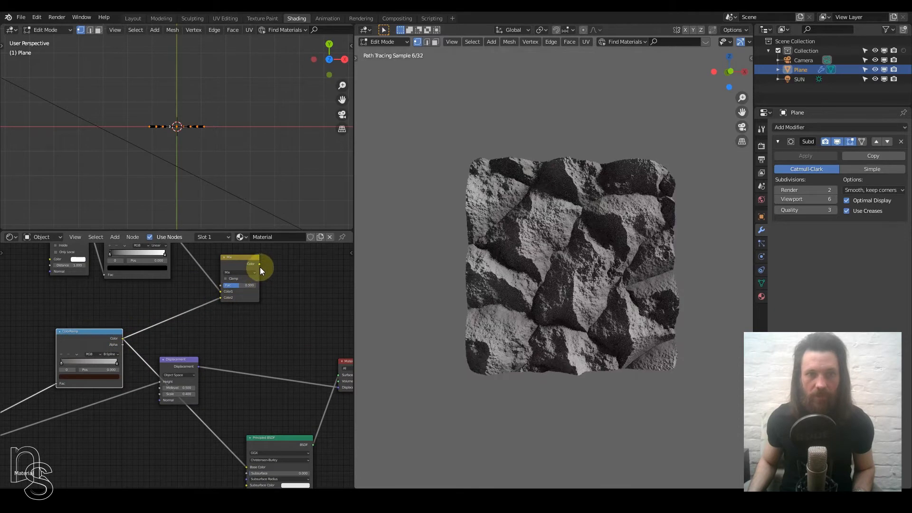
pyautogui.moveTo(259, 264); pyautogui.dragTo(249, 469)
pyautogui.moveTo(259, 268); pyautogui.dragTo(247, 470)
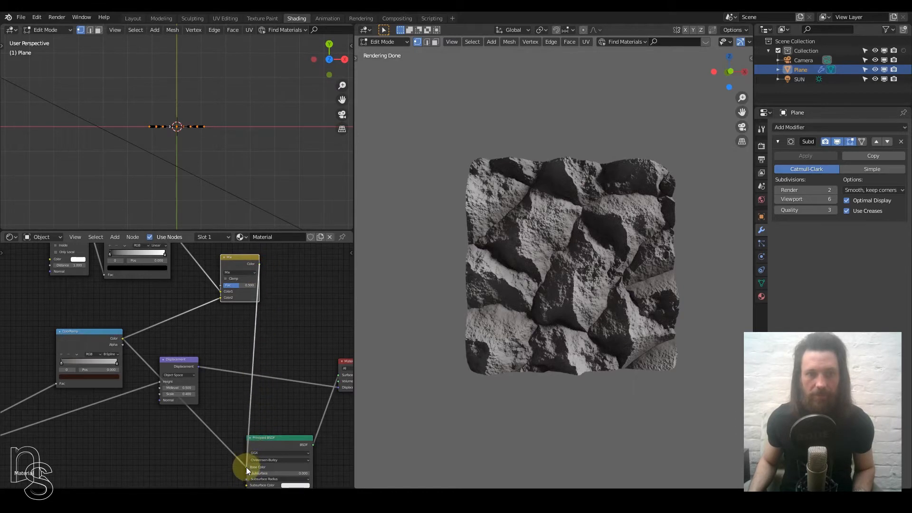
# Look at the add-ons list in the preferences and close the preferences window
pyautogui.moveTo(208, 319); pyautogui.dragTo(218, 412, button='middle')
pyautogui.scroll(2, 215, 394)
pyautogui.moveTo(212, 380); pyautogui.dragTo(272, 387, button='middle')
pyautogui.click(75, 335)
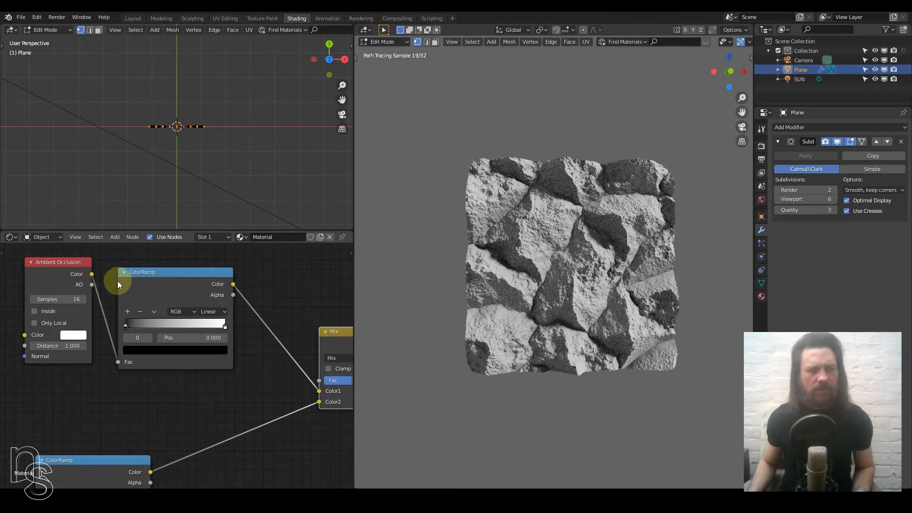
pyautogui.click(37, 17)
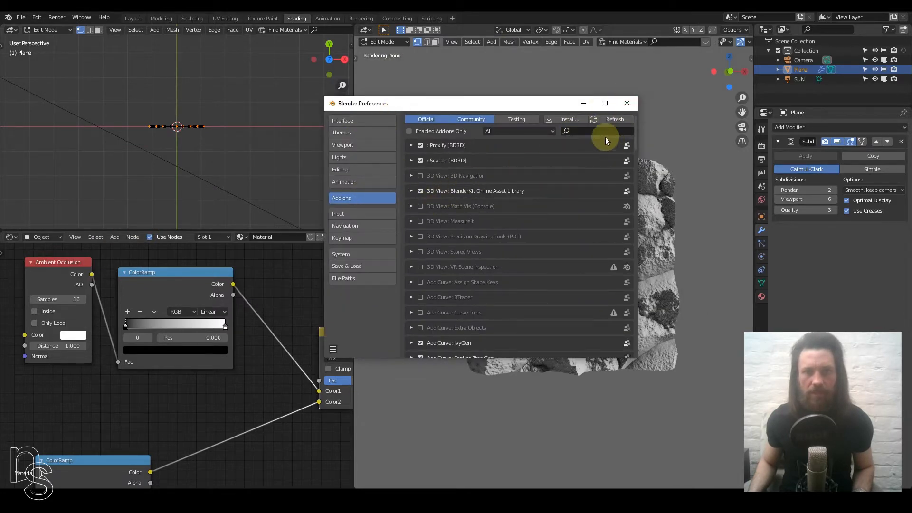
pyautogui.click(622, 104)
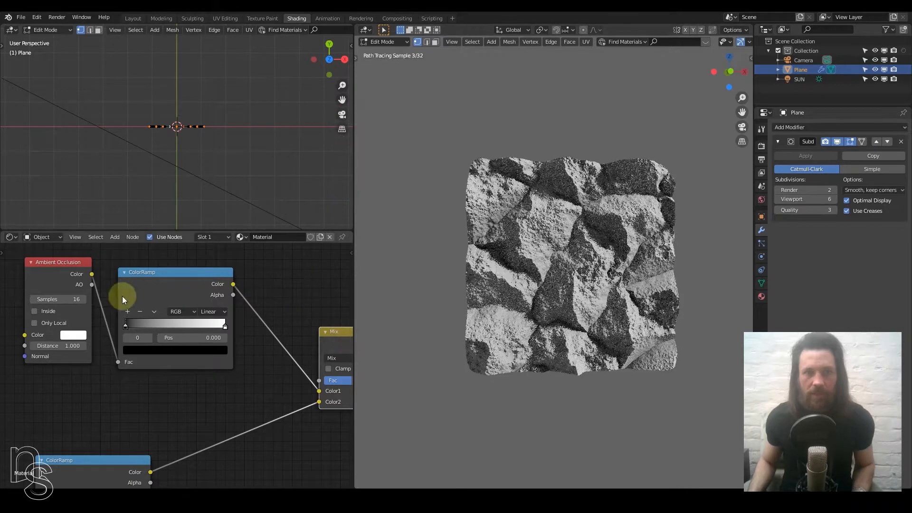
# Preview the Ambient Occlusion ColorRamp directly on the surface and move its black stop to 0.377
pyautogui.keyDown('ctrl'); pyautogui.keyDown('shift'); pyautogui.click(145, 293); pyautogui.keyUp('shift'); pyautogui.keyUp('ctrl')
pyautogui.scroll(6, 472, 271)
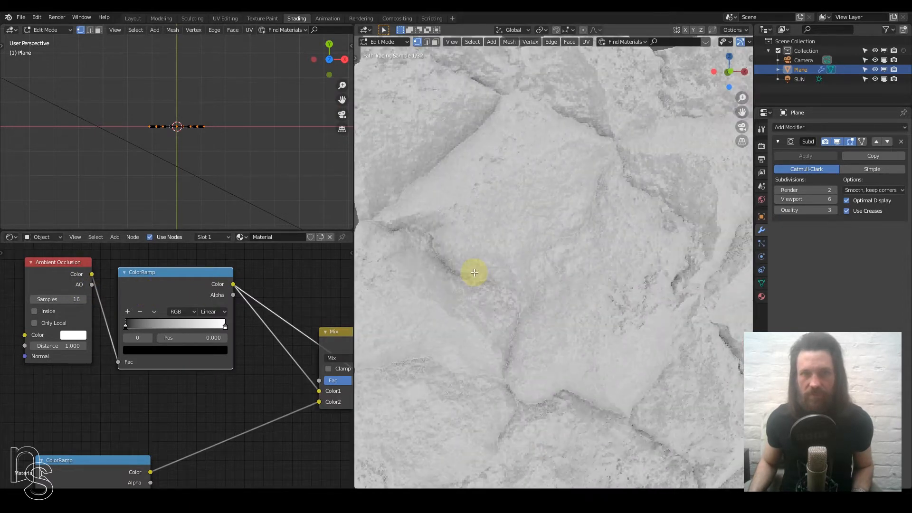
pyautogui.scroll(-4, 480, 269)
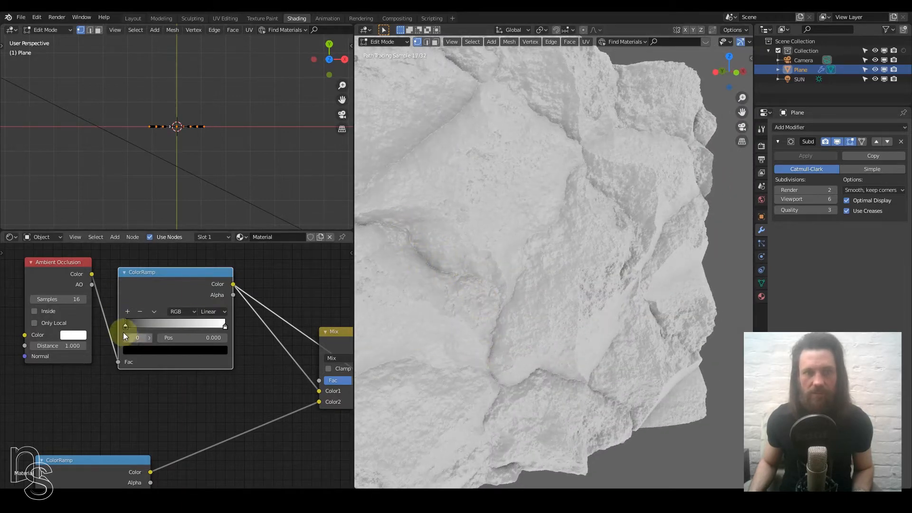
pyautogui.moveTo(129, 325); pyautogui.dragTo(169, 323)
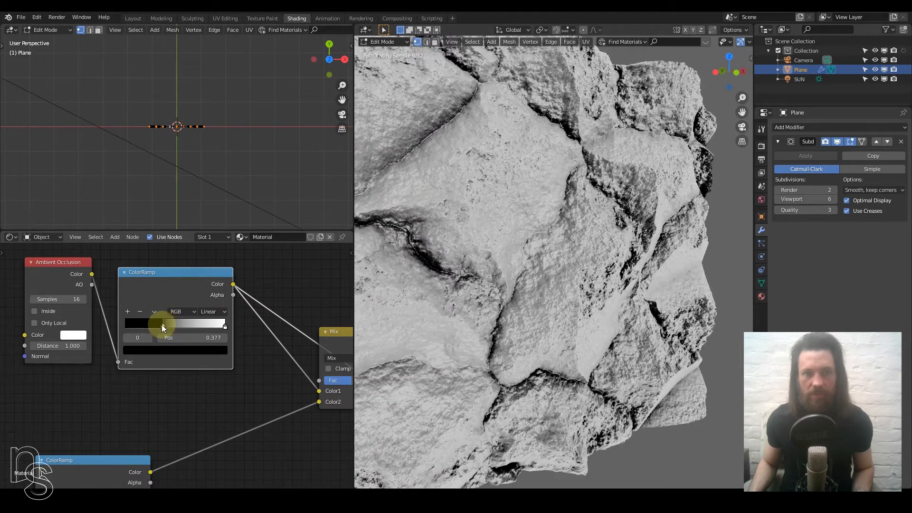
pyautogui.scroll(-4, 491, 263)
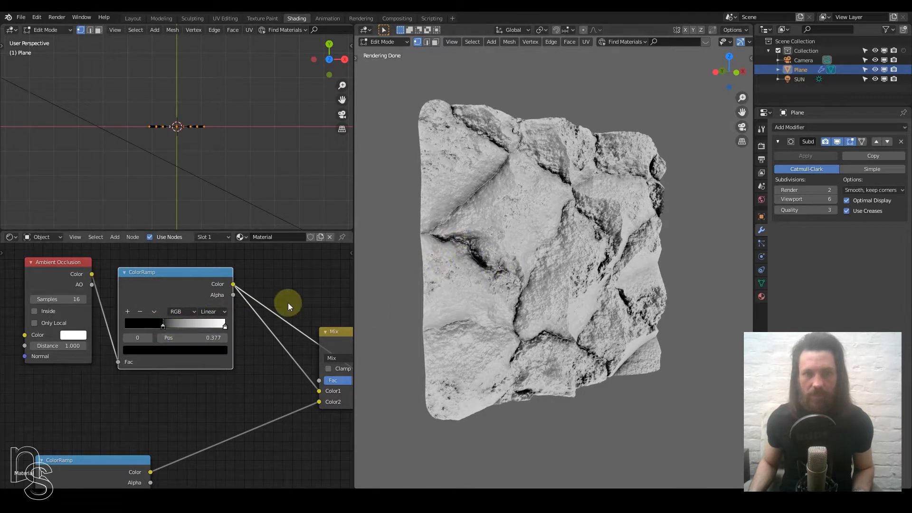
# Set the Mix node's blending mode to Multiply and its Fac to 1.000
pyautogui.moveTo(223, 350); pyautogui.dragTo(124, 342, button='middle')
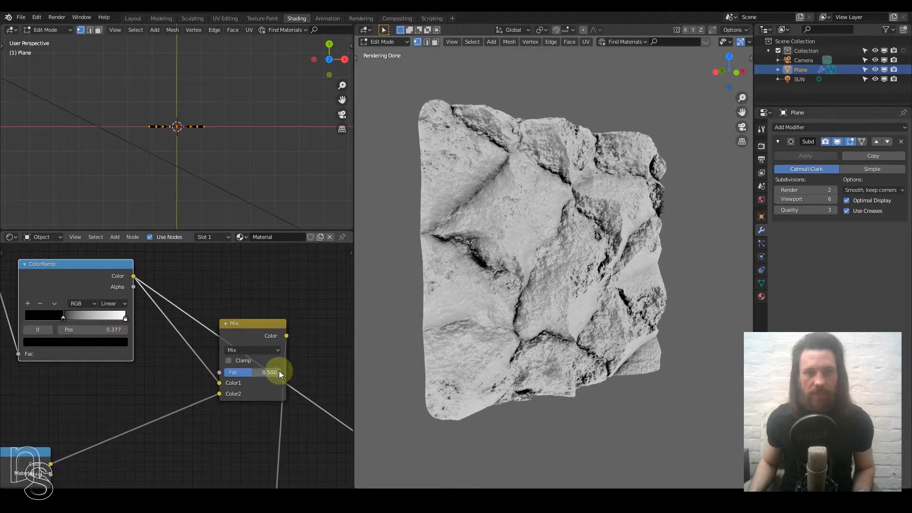
pyautogui.click(258, 350)
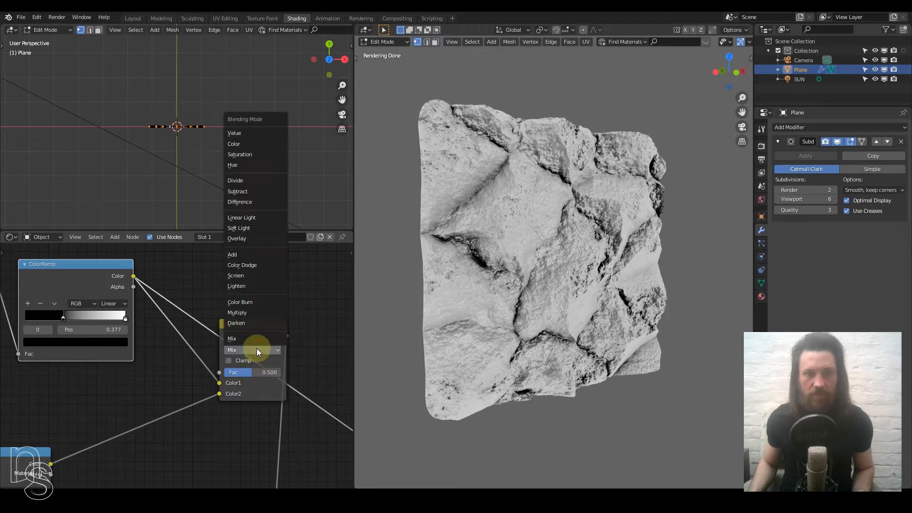
pyautogui.click(250, 312)
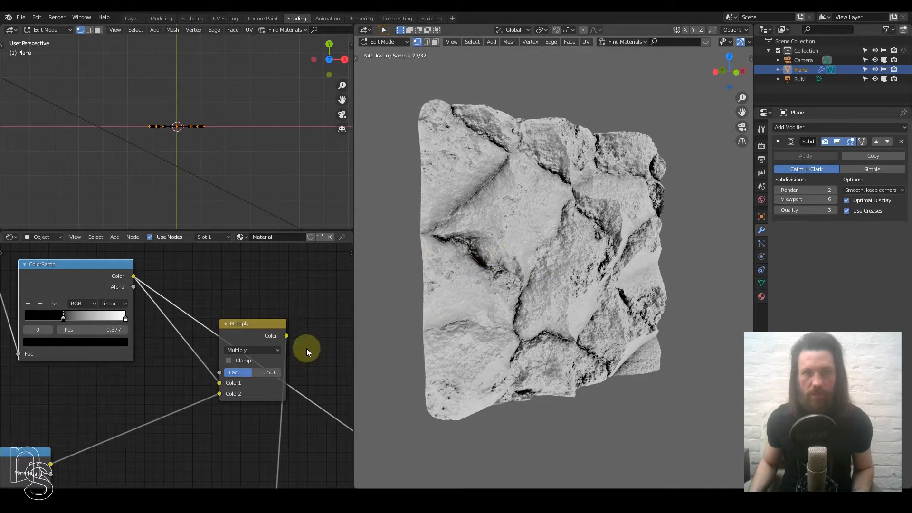
pyautogui.moveTo(244, 372); pyautogui.dragTo(280, 373)
# Move the Multiply node closer to the two ColorRamps and shift the Principled BSDF into clear space below the Displacement node
pyautogui.scroll(-5, 252, 365)
pyautogui.moveTo(233, 344); pyautogui.dragTo(172, 368)
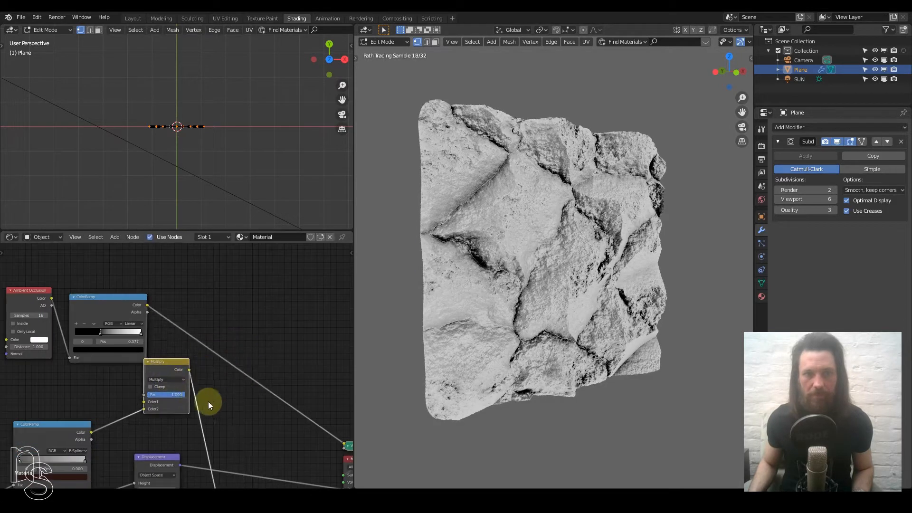
pyautogui.scroll(-4, 223, 414)
pyautogui.moveTo(265, 448); pyautogui.dragTo(219, 310, button='middle')
pyautogui.moveTo(212, 368); pyautogui.dragTo(191, 349)
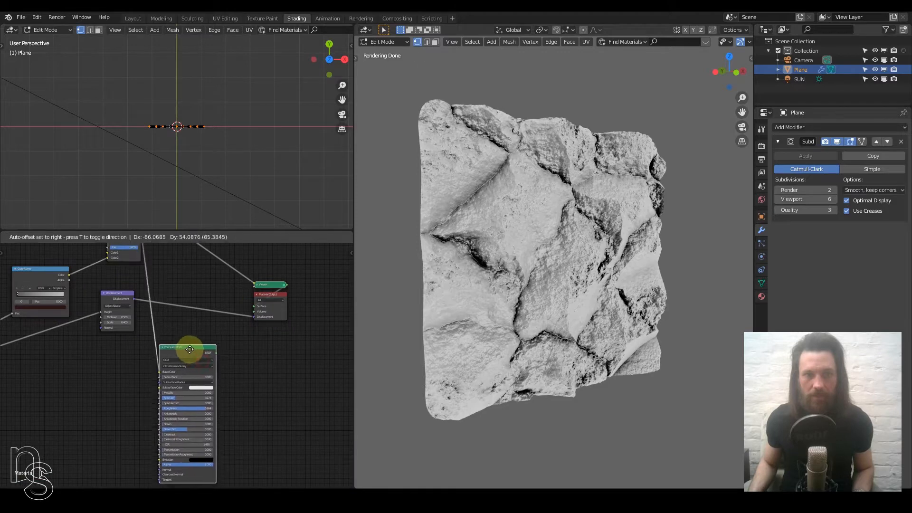
# Route the Principled BSDF's shader output back to the Material Output's Surface in place of the ramp preview
pyautogui.scroll(2, 224, 343)
pyautogui.moveTo(224, 343); pyautogui.dragTo(196, 369, button='middle')
pyautogui.moveTo(193, 380); pyautogui.dragTo(213, 361)
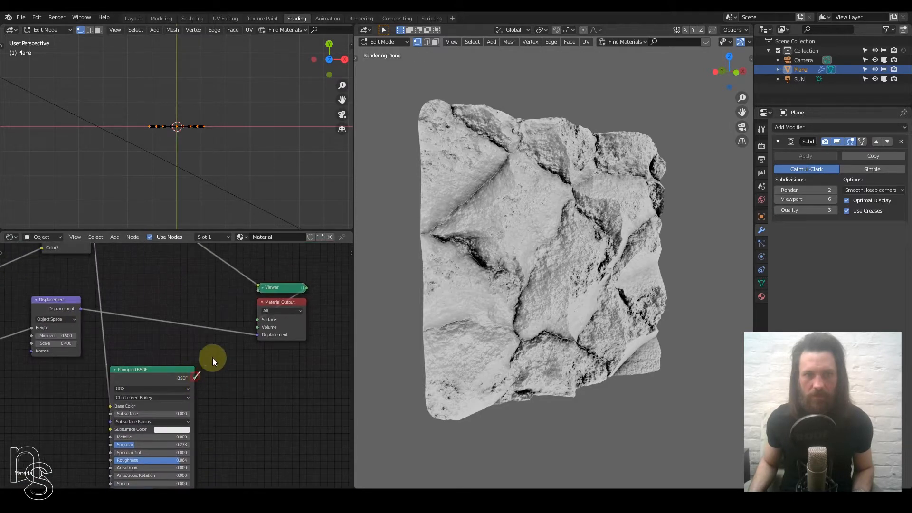
pyautogui.keyDown('ctrl'); pyautogui.keyDown('shift'); pyautogui.click(165, 375); pyautogui.keyUp('shift'); pyautogui.keyUp('ctrl')
# Move the black stop of the Ambient Occlusion ColorRamp to position 0.595, testing higher contrast on the rock
pyautogui.moveTo(562, 305); pyautogui.dragTo(539, 304, button='middle')
pyautogui.scroll(3, 540, 304)
pyautogui.moveTo(206, 344); pyautogui.dragTo(185, 338, button='middle')
pyautogui.scroll(2, 185, 337)
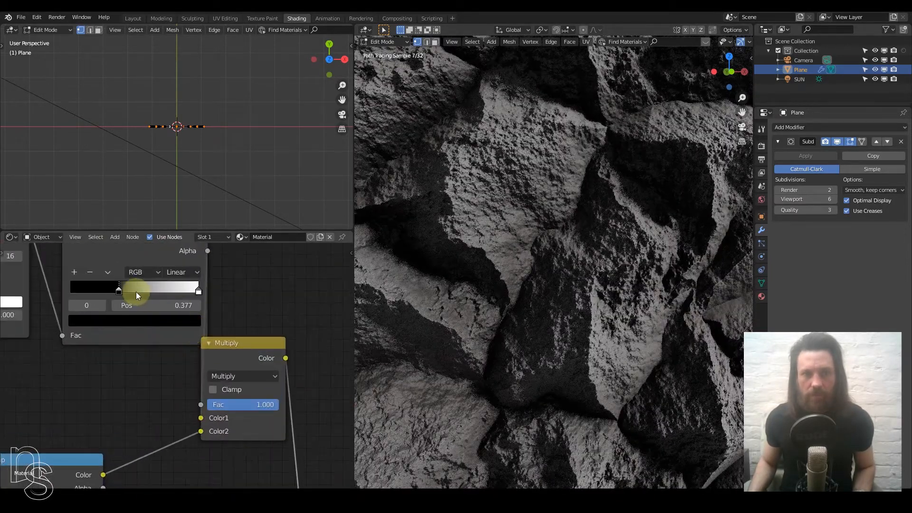
pyautogui.moveTo(80, 288); pyautogui.dragTo(129, 290)
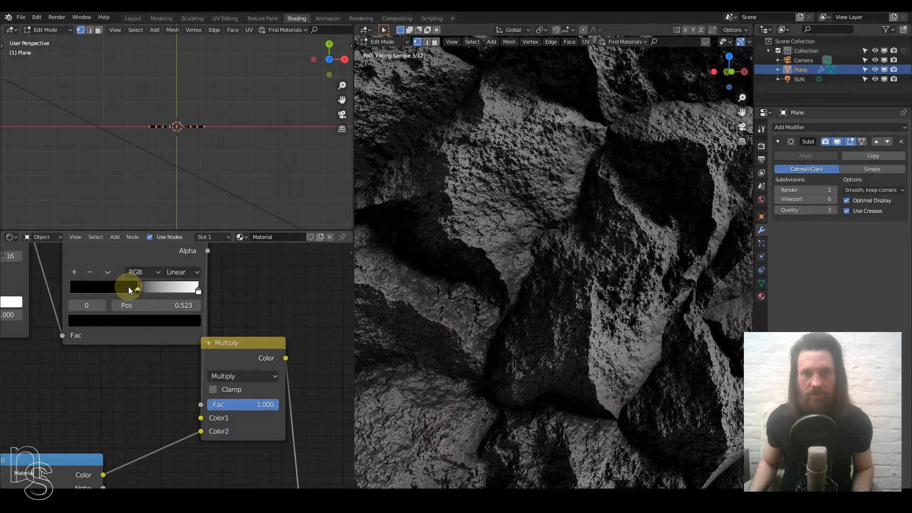
pyautogui.moveTo(141, 292); pyautogui.dragTo(179, 289)
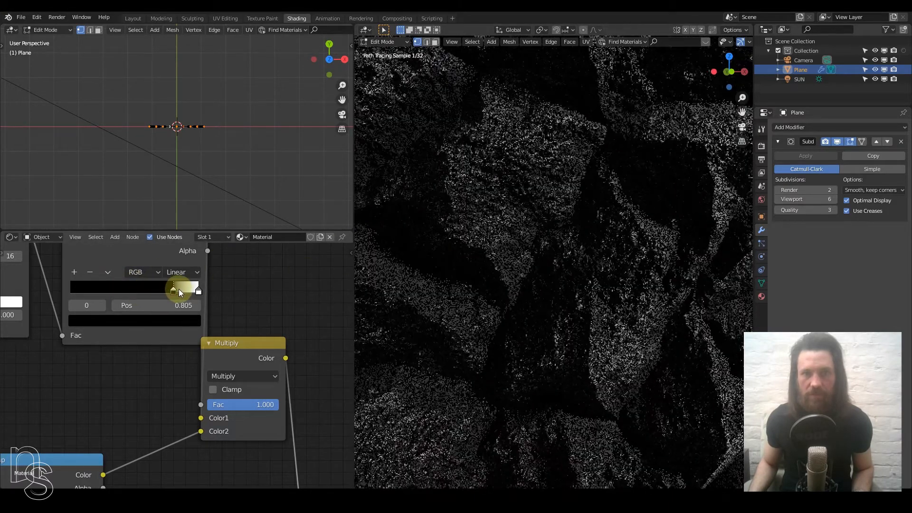
pyautogui.scroll(-5, 545, 297)
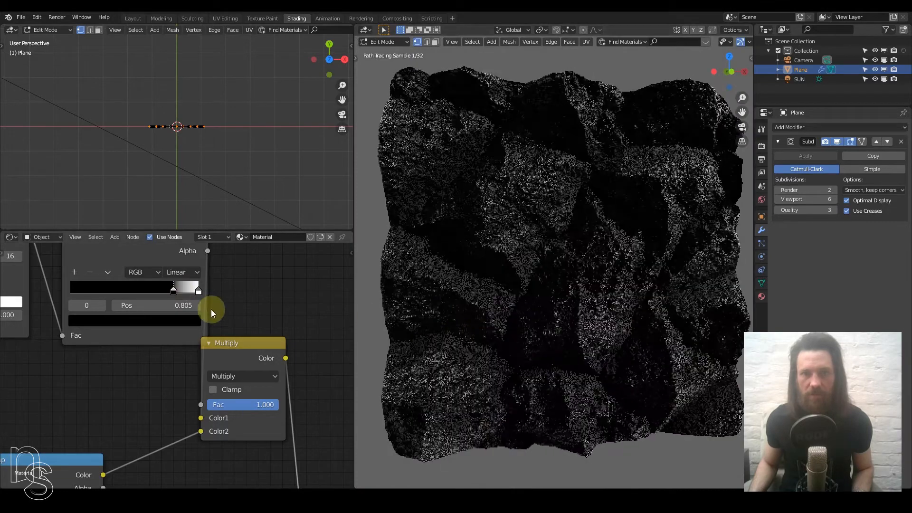
pyautogui.moveTo(172, 289); pyautogui.dragTo(145, 294)
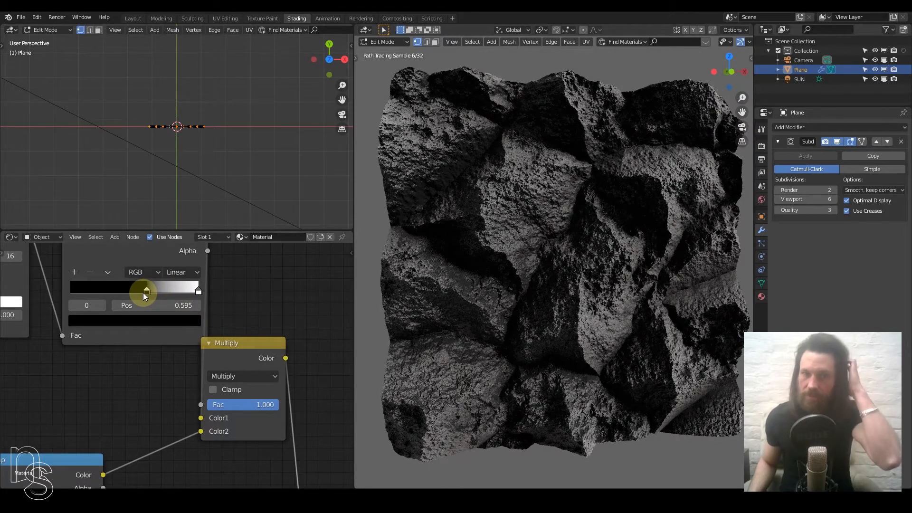
# Rearrange the Ambient Occlusion node and its ColorRamp above the Multiply node, leaving a gap between them
pyautogui.scroll(-3, 158, 342)
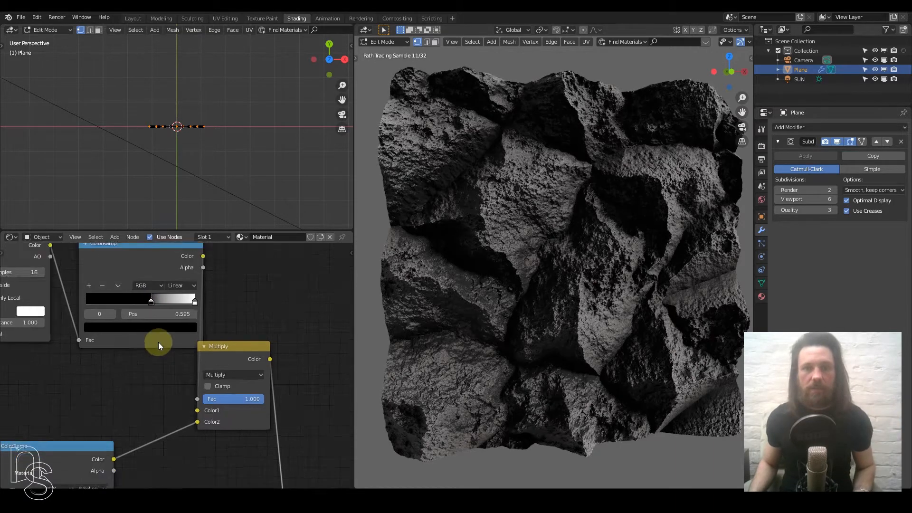
pyautogui.click(98, 284)
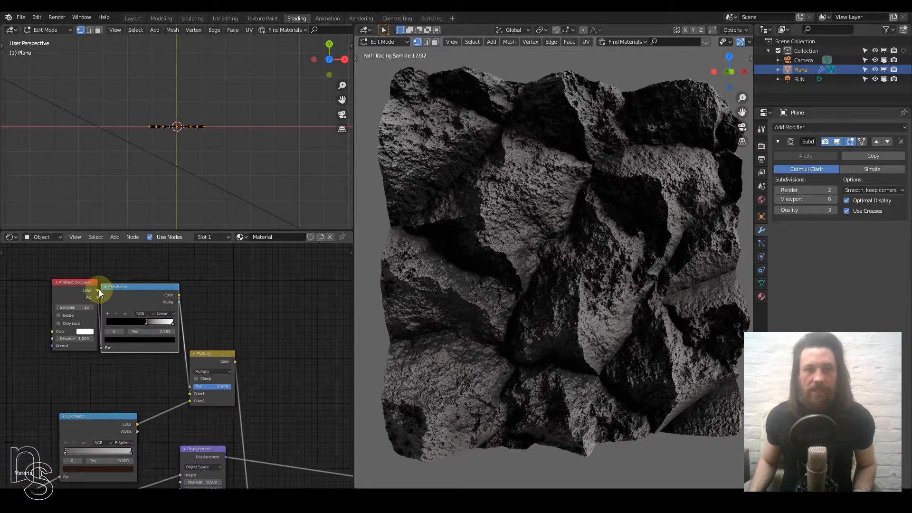
pyautogui.scroll(-2, 146, 354)
pyautogui.scroll(-4, 157, 356)
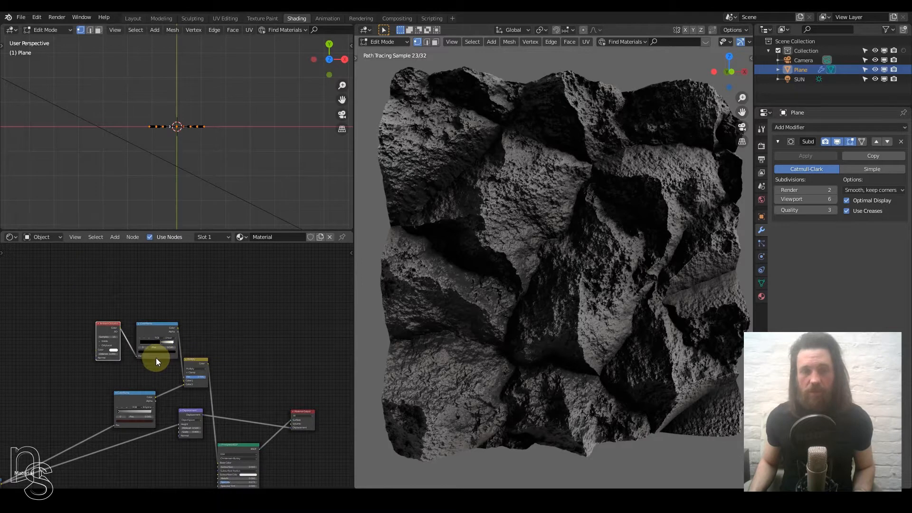
pyautogui.scroll(-1, 161, 369)
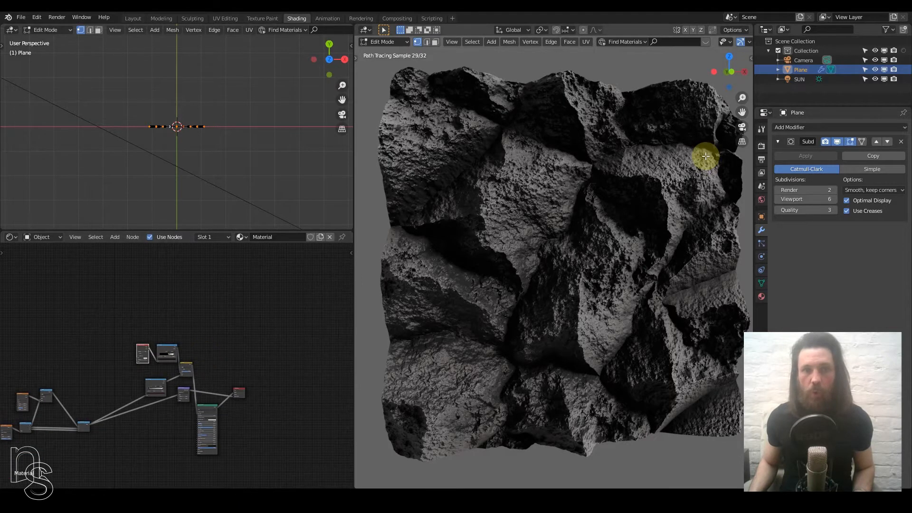
pyautogui.scroll(-2, 292, 325)
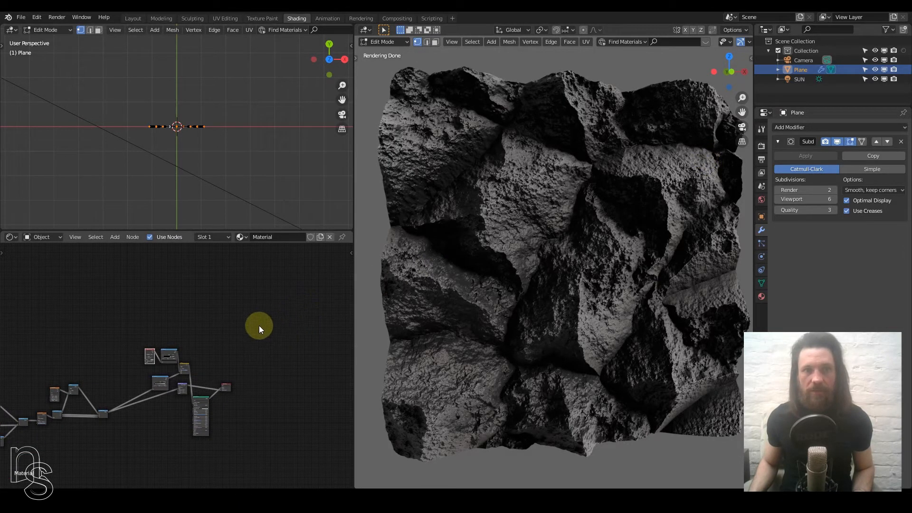
# Widen the rendered viewport and show the rock plane centred through the camera
pyautogui.moveTo(355, 221); pyautogui.dragTo(189, 228)
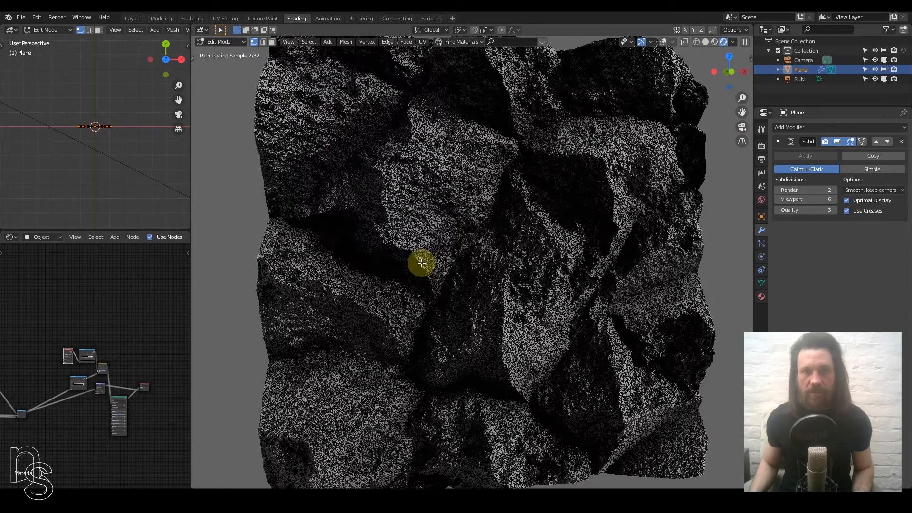
pyautogui.scroll(-1, 416, 266)
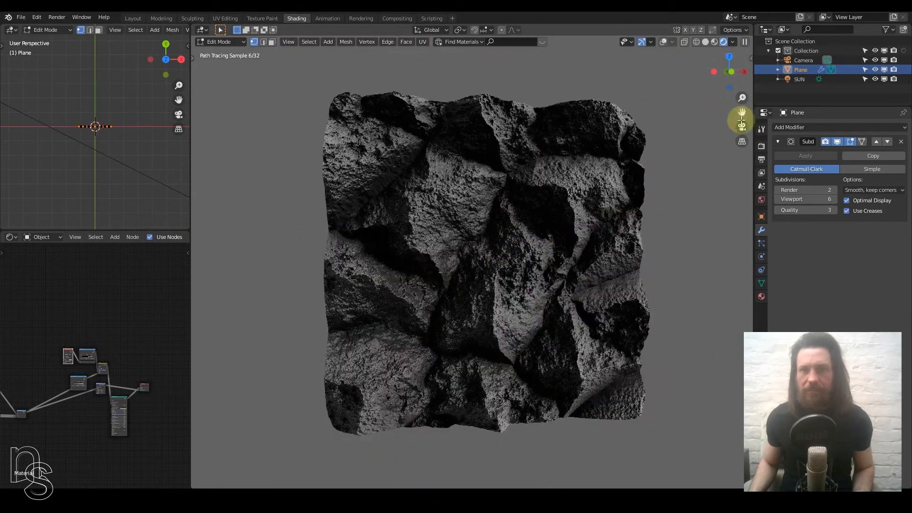
pyautogui.click(744, 129)
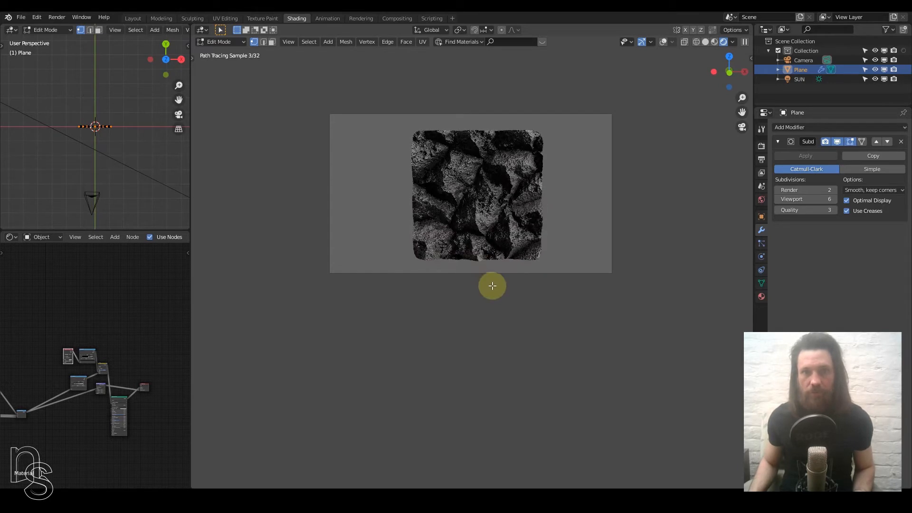
pyautogui.scroll(3, 506, 201)
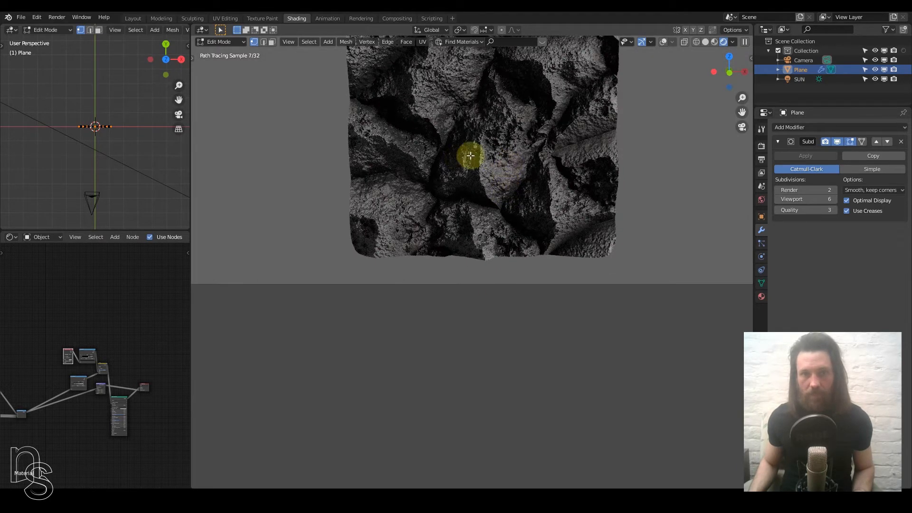
pyautogui.scroll(1, 508, 176)
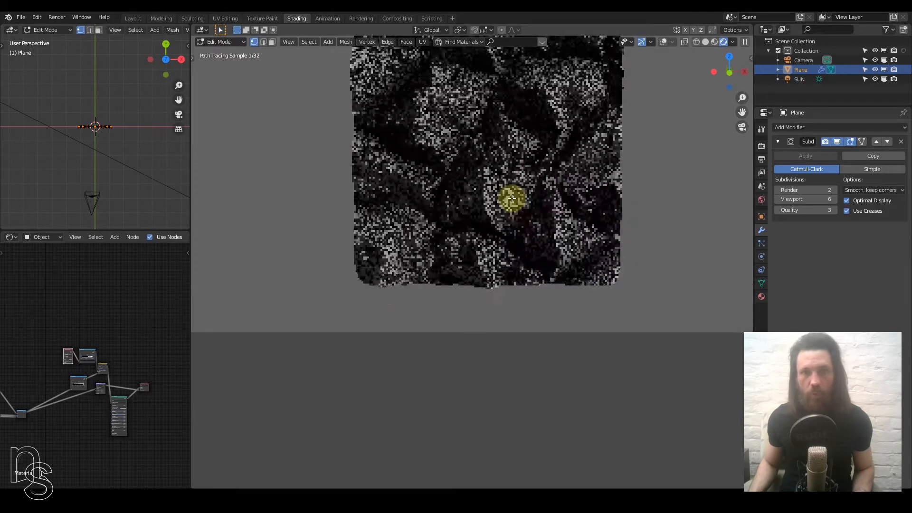
pyautogui.keyDown('shift'); pyautogui.moveTo(511, 186); pyautogui.dragTo(513, 234, button='middle'); pyautogui.keyUp('shift')
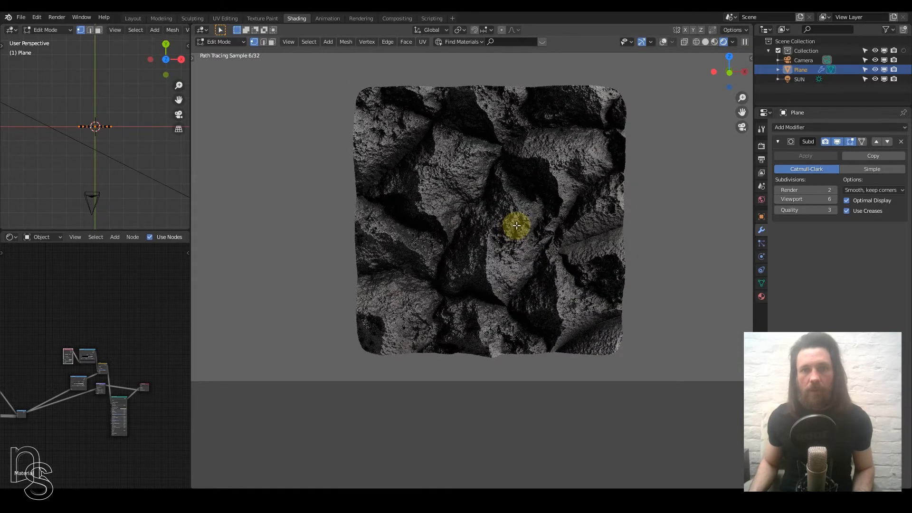
pyautogui.scroll(-1, 517, 225)
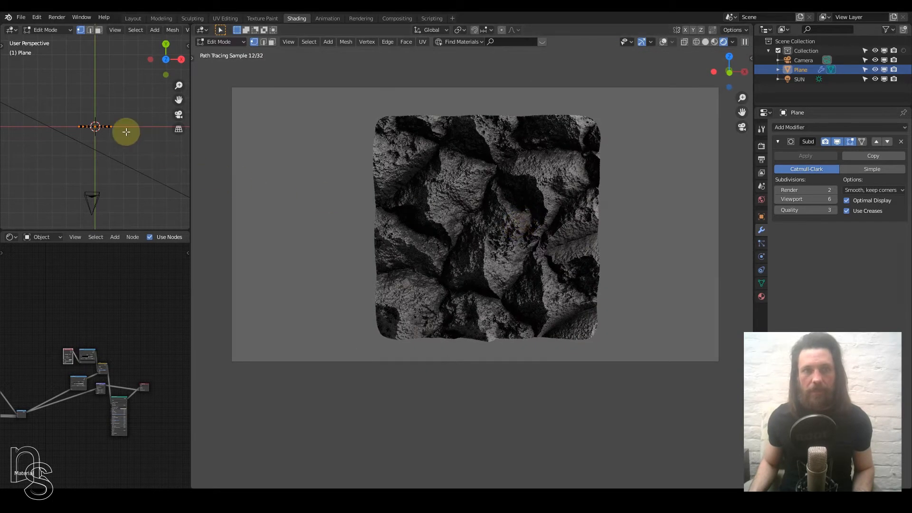
# Switch the plane to Object Mode, show the rendered viewport's overlays, and rotate the plane in the top view to angle it towards the camera
pyautogui.press('Tab')
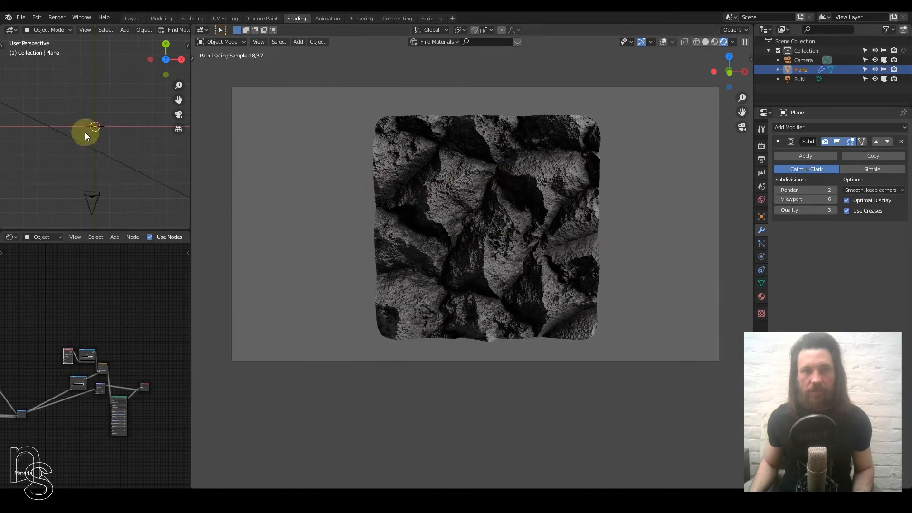
pyautogui.click(660, 42)
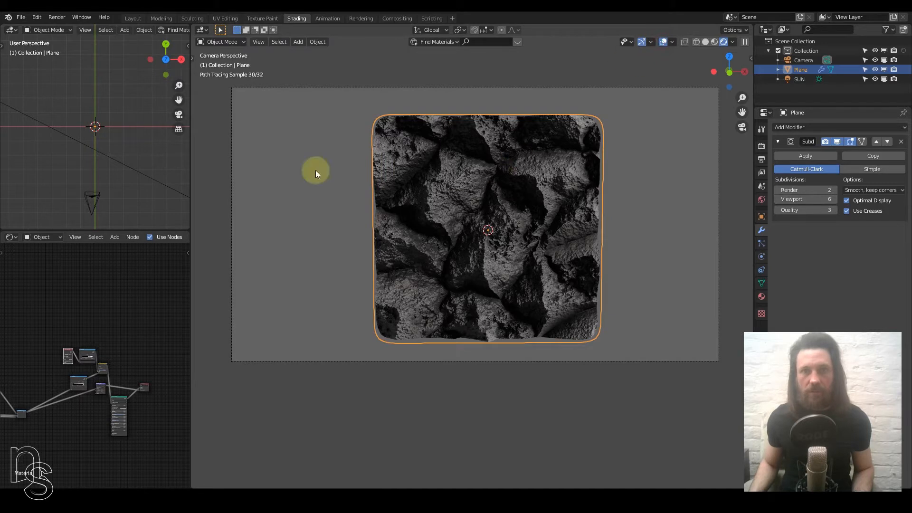
pyautogui.scroll(-3, 123, 137)
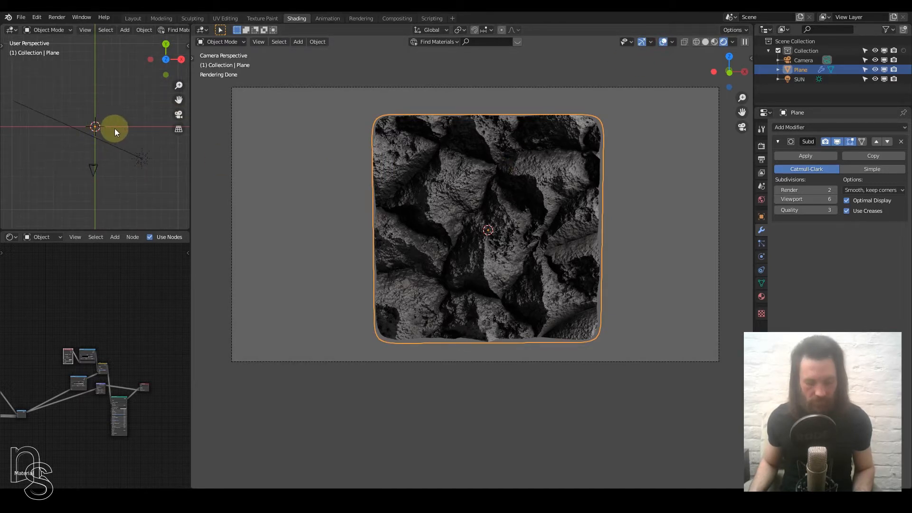
pyautogui.press('r')
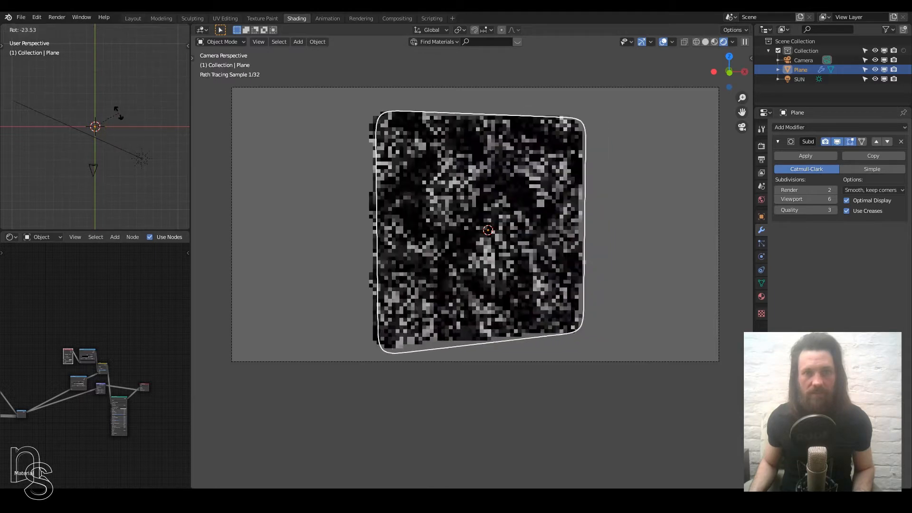
pyautogui.click(115, 107)
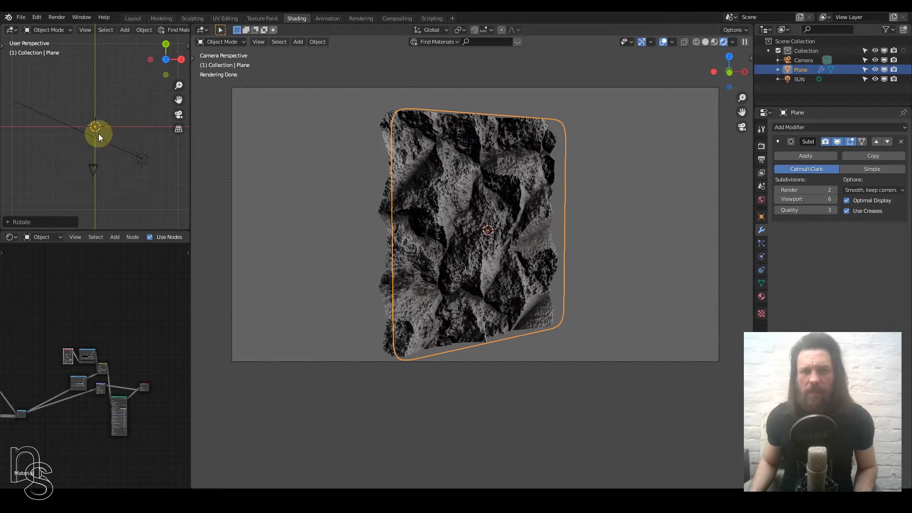
# Move the plane back and over to the camera frame's left edge, then scale it up about 1.24 times
pyautogui.press('g')
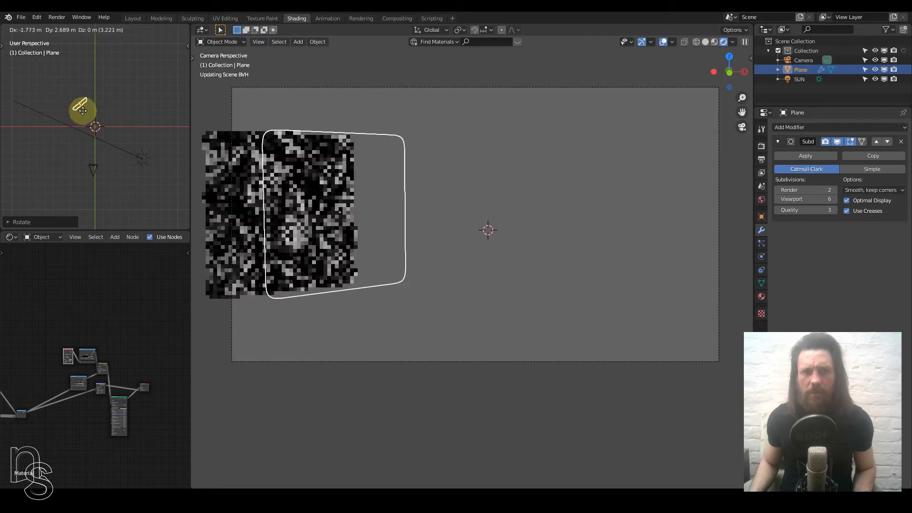
pyautogui.click(79, 112)
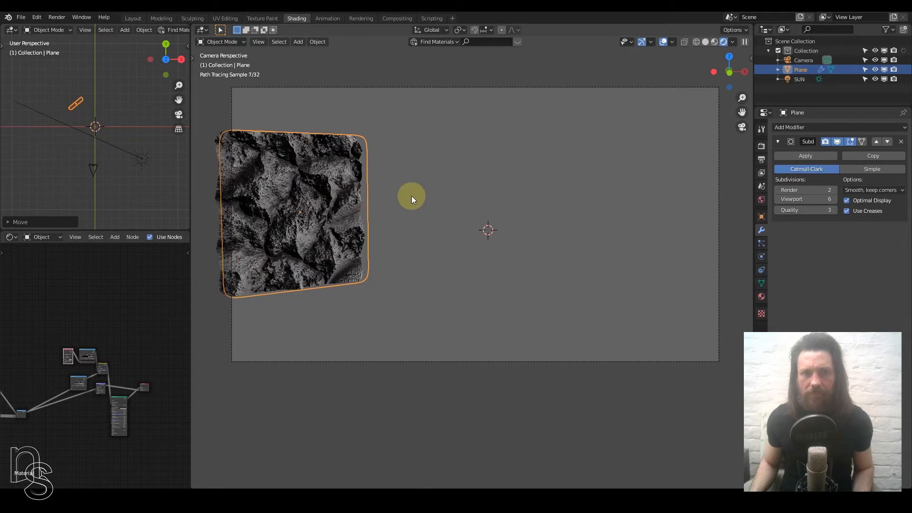
pyautogui.press('s')
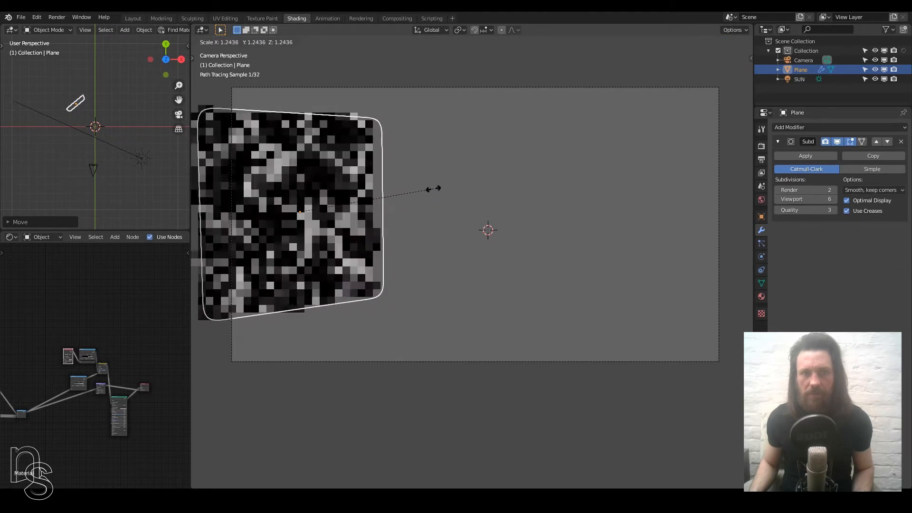
pyautogui.click(430, 190)
pyautogui.keyDown('shift'); pyautogui.moveTo(356, 199); pyautogui.dragTo(477, 205, button='middle'); pyautogui.keyUp('shift')
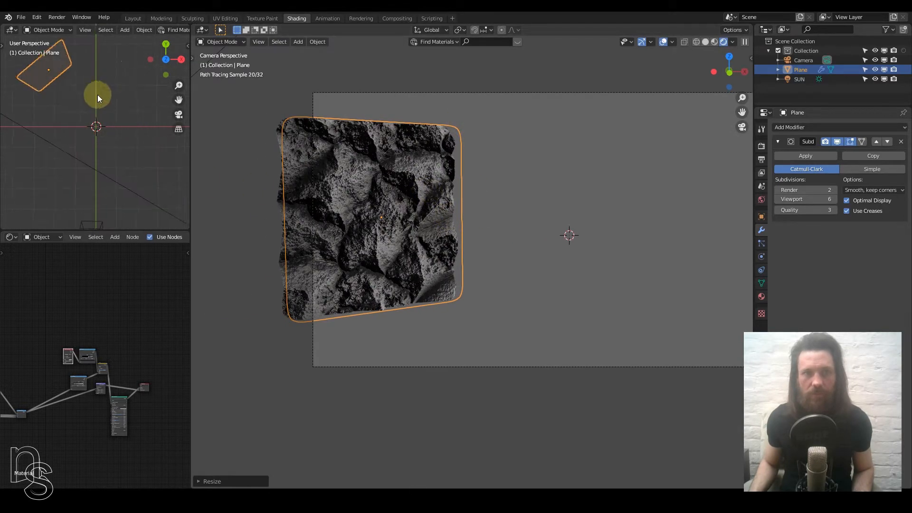
# Show the plane in solid shading and, in Edit Mode with edge selection, select its right vertical border edges
pyautogui.keyDown('shift'); pyautogui.moveTo(92, 88); pyautogui.dragTo(144, 158, button='middle'); pyautogui.keyUp('shift')
pyautogui.moveTo(121, 124); pyautogui.dragTo(121, 84, button='middle')
pyautogui.moveTo(92, 320); pyautogui.dragTo(112, 331, button='middle')
pyautogui.click(418, 189)
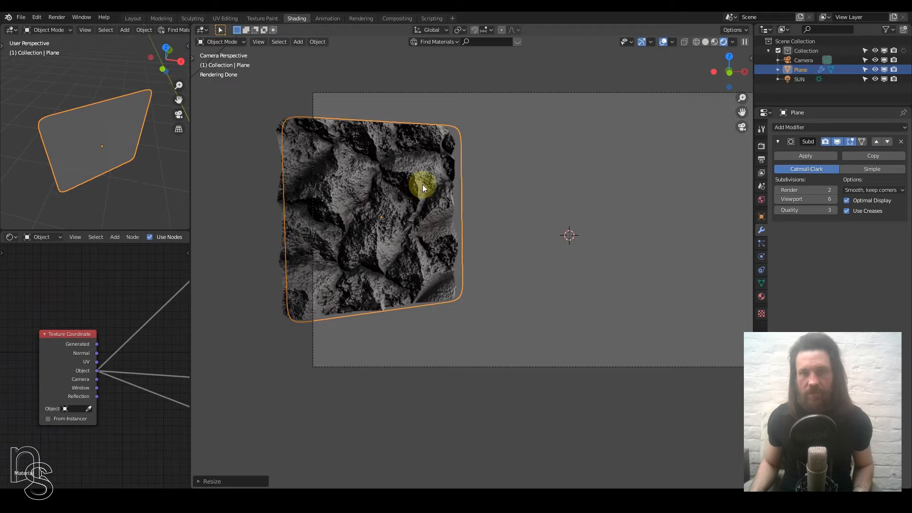
pyautogui.click(706, 41)
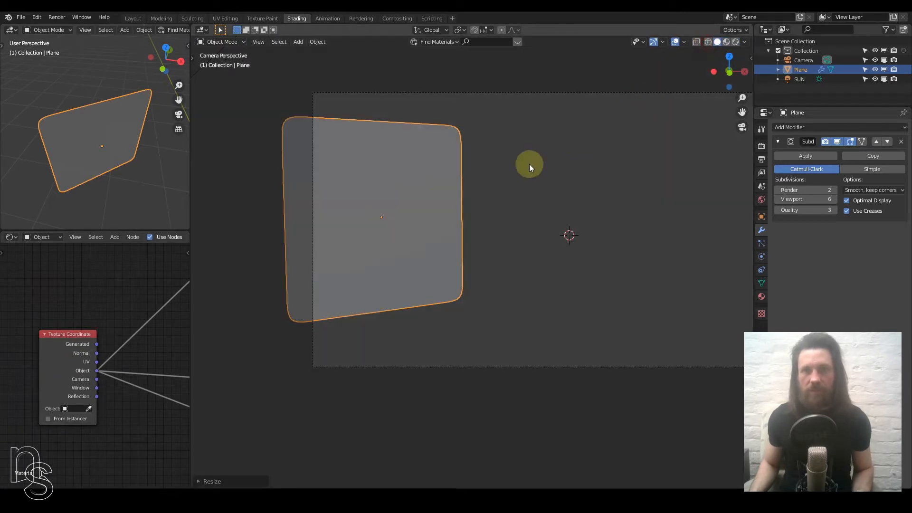
pyautogui.moveTo(411, 191); pyautogui.dragTo(457, 250, button='middle')
pyautogui.press('Tab')
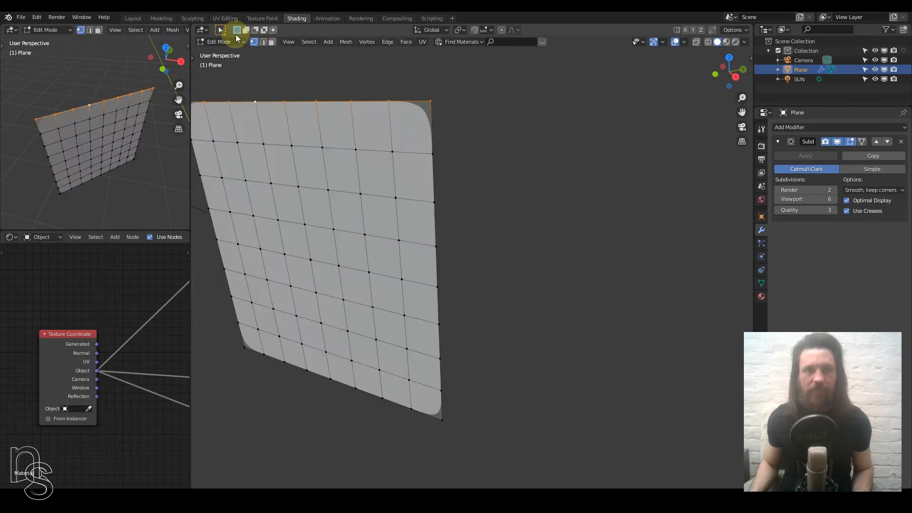
pyautogui.click(264, 42)
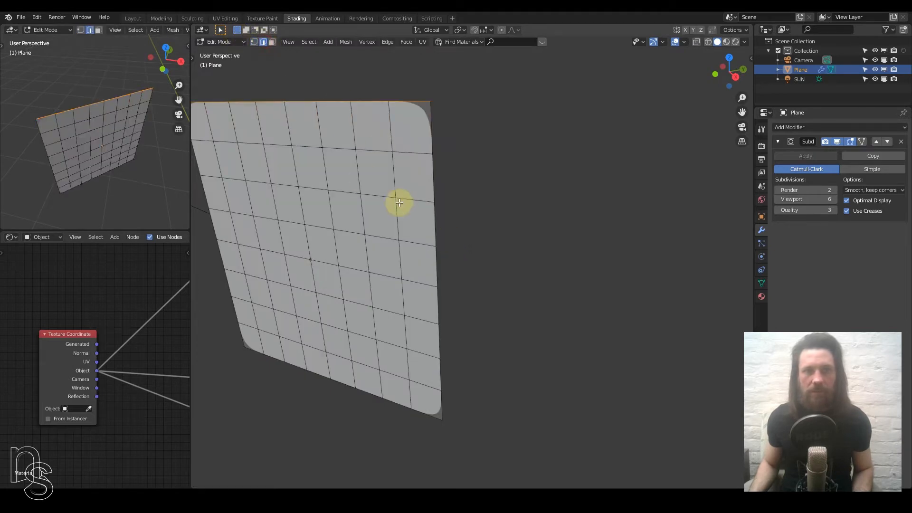
pyautogui.click(433, 184)
# Extrude the selected vertical border three times in the top view, bending the new strips backwards into a curve
pyautogui.scroll(-2, 395, 224)
pyautogui.moveTo(400, 230); pyautogui.dragTo(413, 248, button='middle')
pyautogui.press('KP_7')
pyautogui.scroll(2, 458, 308)
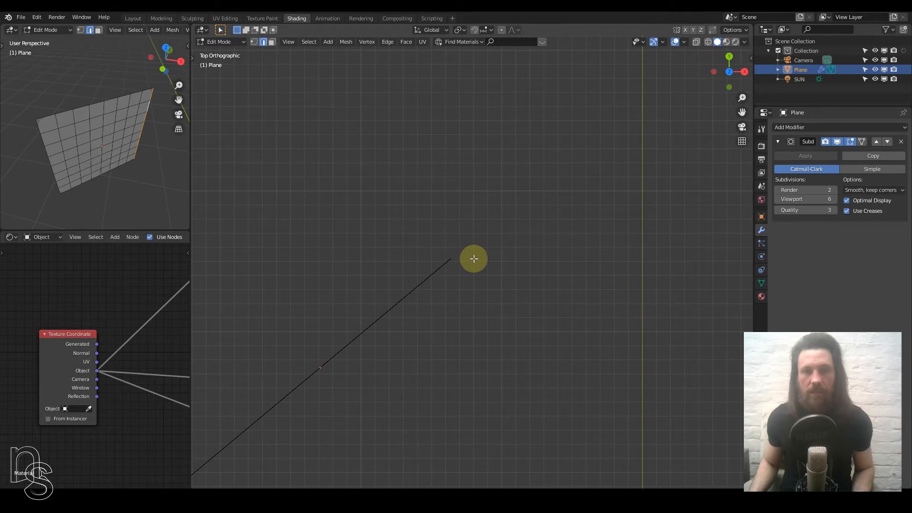
pyautogui.press('g')
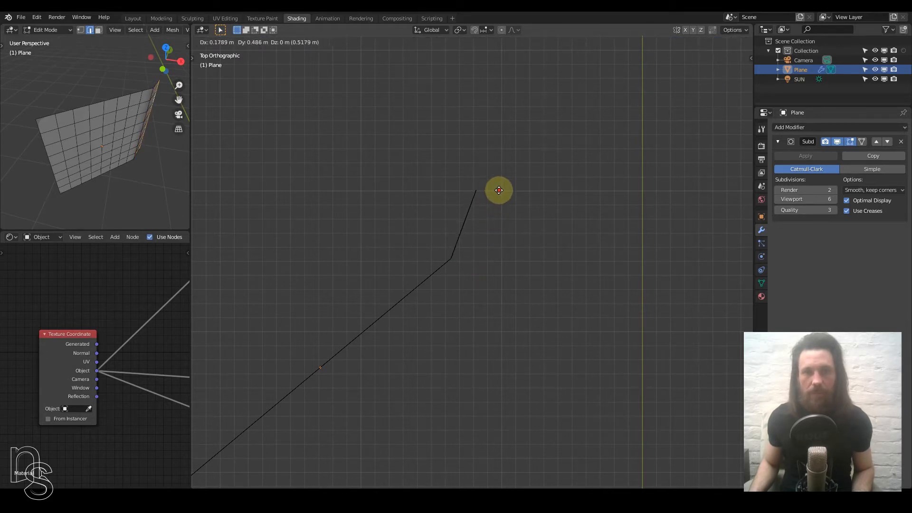
pyautogui.click(498, 190)
pyautogui.press('e')
pyautogui.click(500, 113)
pyautogui.press('e')
pyautogui.click(472, 48)
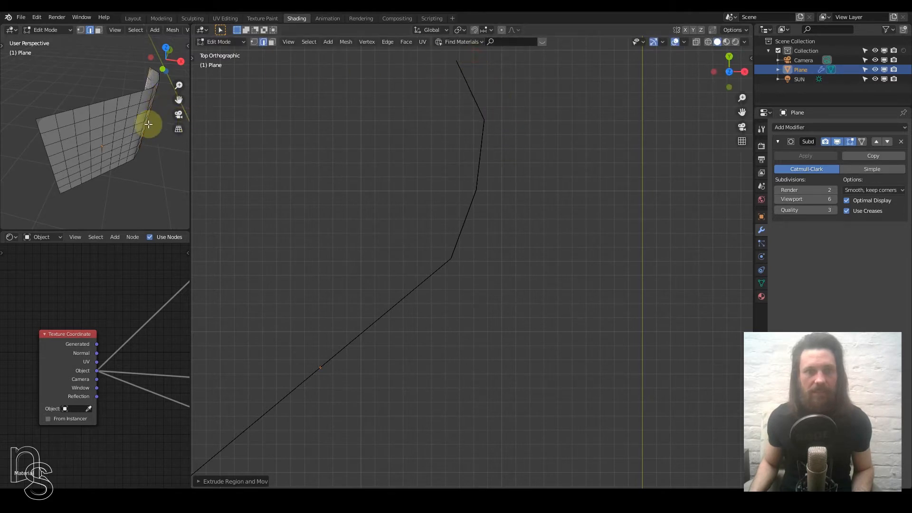
# Add one centred vertical loop cut to each of the three extruded strips
pyautogui.moveTo(450, 197); pyautogui.dragTo(400, 150, button='middle')
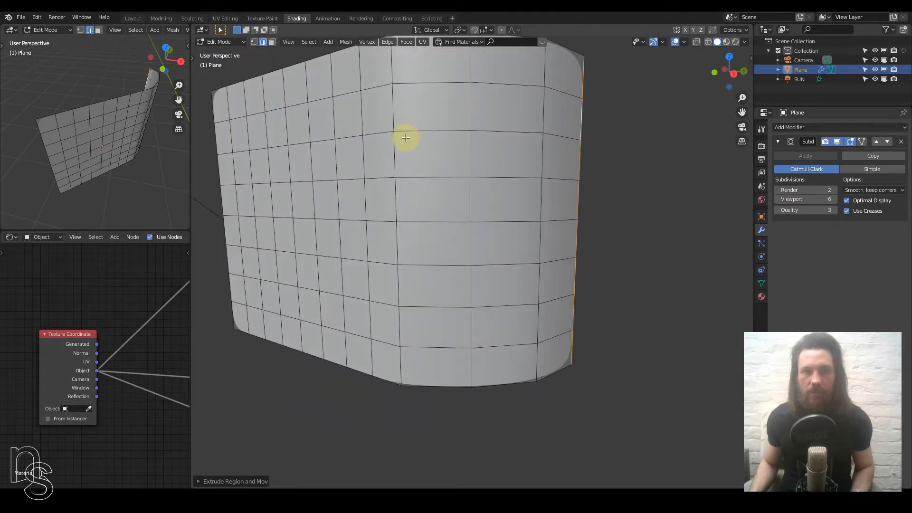
pyautogui.click(428, 127)
pyautogui.rightClick(423, 127)
pyautogui.moveTo(480, 147); pyautogui.dragTo(382, 144, button='middle')
pyautogui.scroll(1, 383, 144)
pyautogui.scroll(-1, 382, 144)
pyautogui.scroll(7, 382, 144)
pyautogui.scroll(-5, 383, 144)
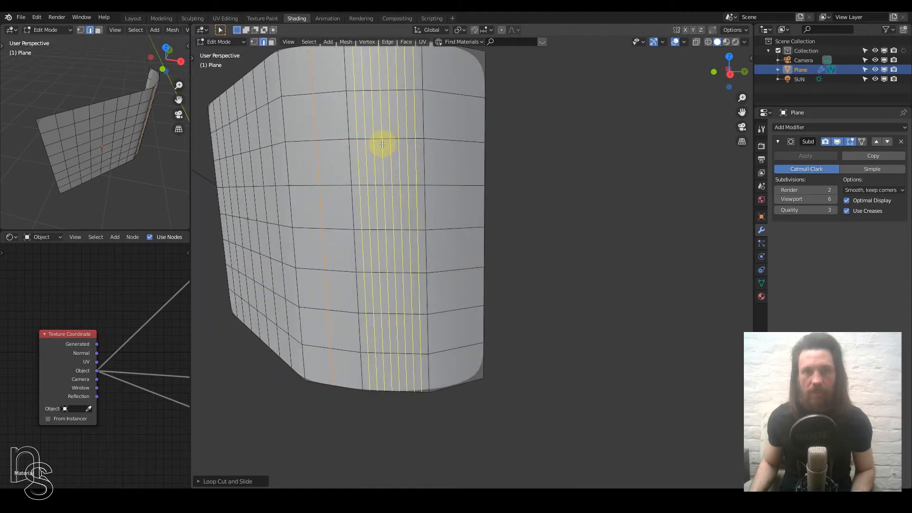
pyautogui.click(382, 144)
pyautogui.rightClick(383, 144)
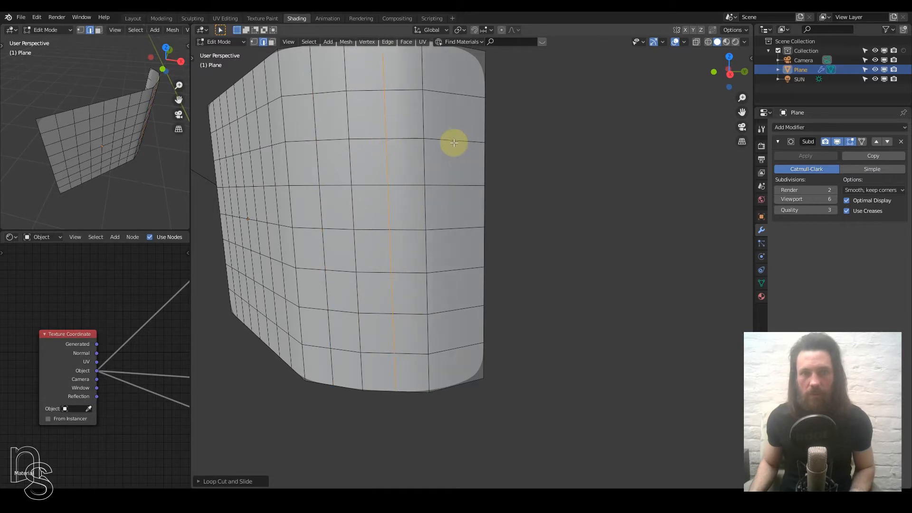
pyautogui.scroll(-3, 306, 193)
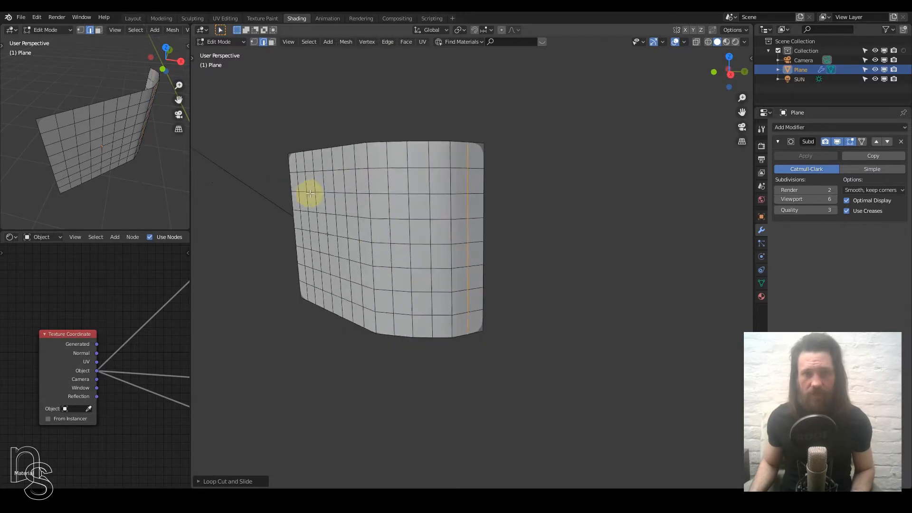
# Switch the plane to Object Mode and inspect the curved rock in rendered shading, including through the camera
pyautogui.moveTo(306, 193); pyautogui.dragTo(373, 198, button='middle')
pyautogui.press('Tab')
pyautogui.click(719, 74)
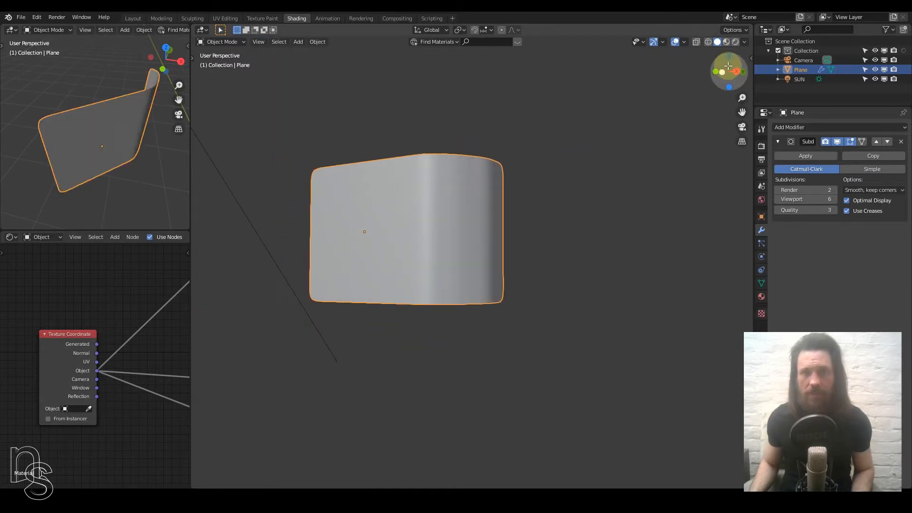
pyautogui.click(735, 41)
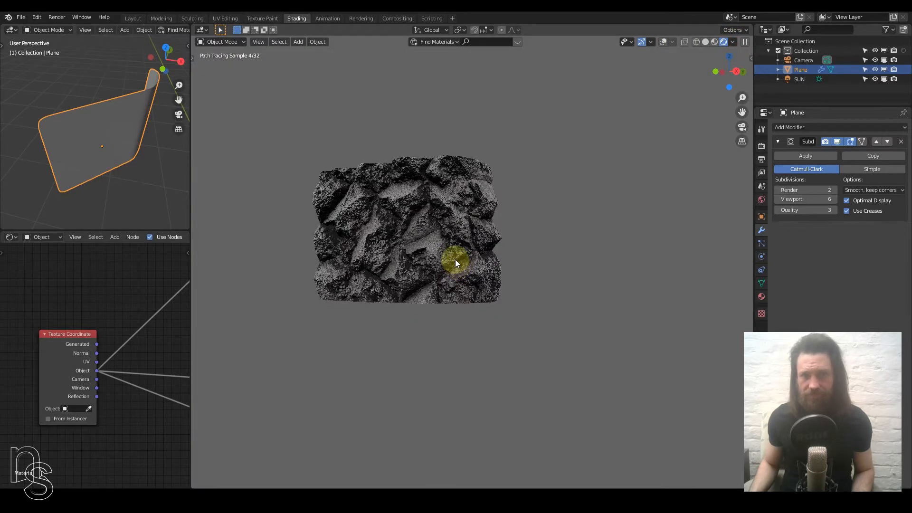
pyautogui.scroll(4, 446, 253)
pyautogui.moveTo(429, 219)
pyautogui.mouseDown(button='middle')
pyautogui.moveTo(395, 247)
pyautogui.moveTo(732, 128)
pyautogui.mouseUp(button='middle')
pyautogui.click(740, 127)
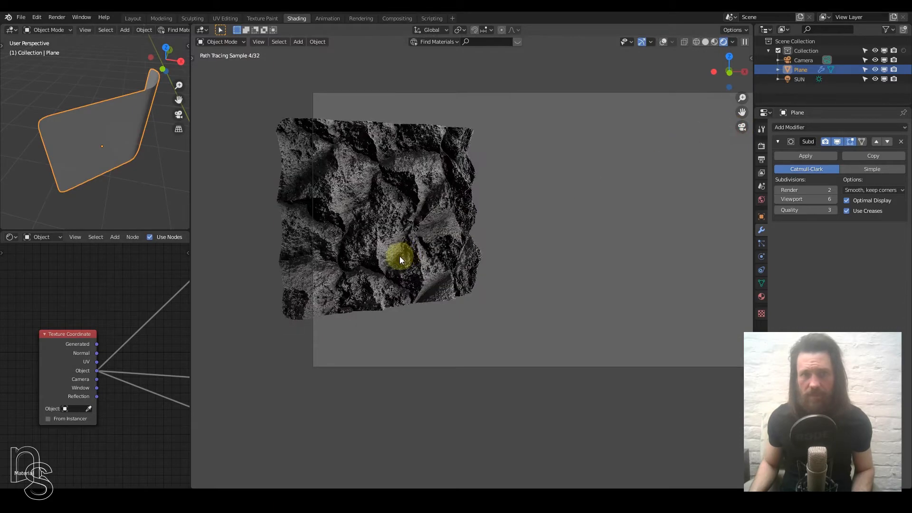
pyautogui.scroll(3, 400, 255)
pyautogui.moveTo(409, 175)
pyautogui.keyDown('shift'); pyautogui.mouseDown(button='middle')
pyautogui.moveTo(429, 196)
pyautogui.moveTo(498, 171)
pyautogui.mouseUp(button='middle'); pyautogui.keyUp('shift')
# Extrude the plane's top border upwards about 0.9 m along Z and divide the new strip with two horizontal loop cuts
pyautogui.click(706, 41)
pyautogui.press('Tab')
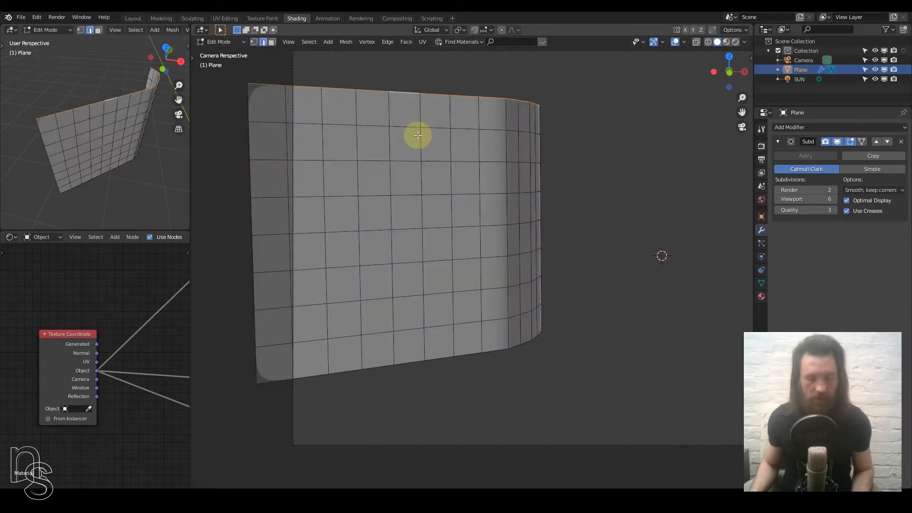
pyautogui.scroll(-2, 417, 133)
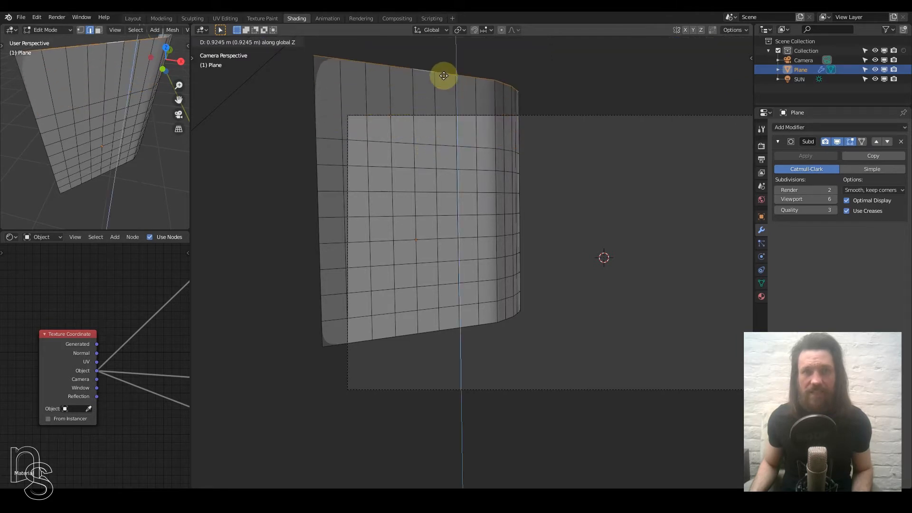
pyautogui.click(444, 76)
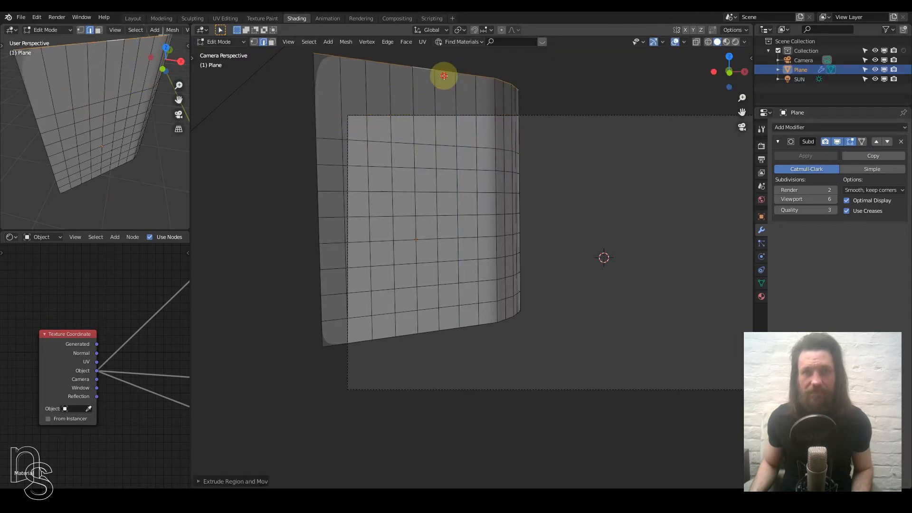
pyautogui.click(338, 101)
pyautogui.rightClick(338, 101)
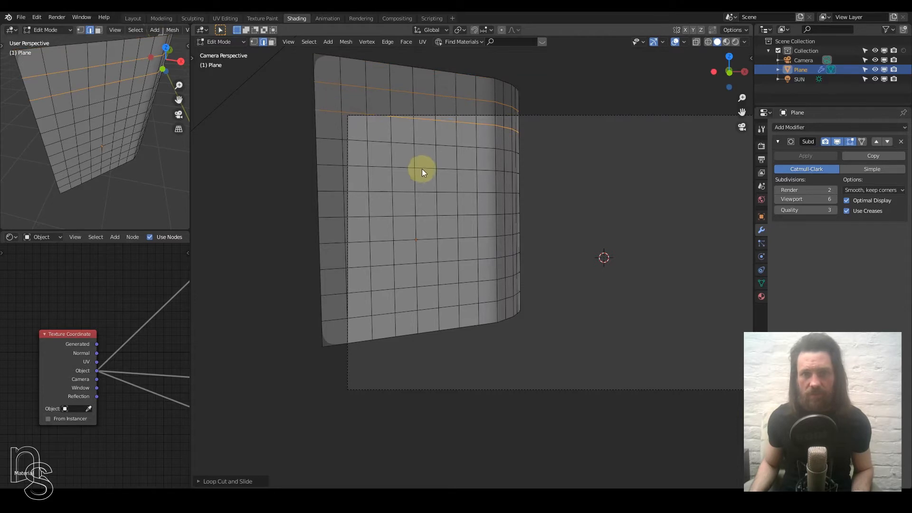
# Return the plane to Object Mode and show the extended rock wall in rendered shading
pyautogui.press('Tab')
pyautogui.click(735, 42)
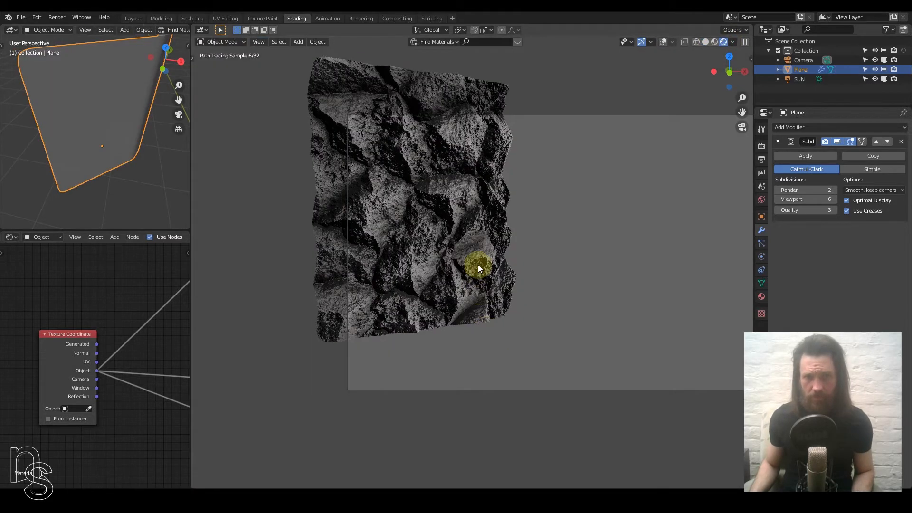
pyautogui.scroll(2, 466, 275)
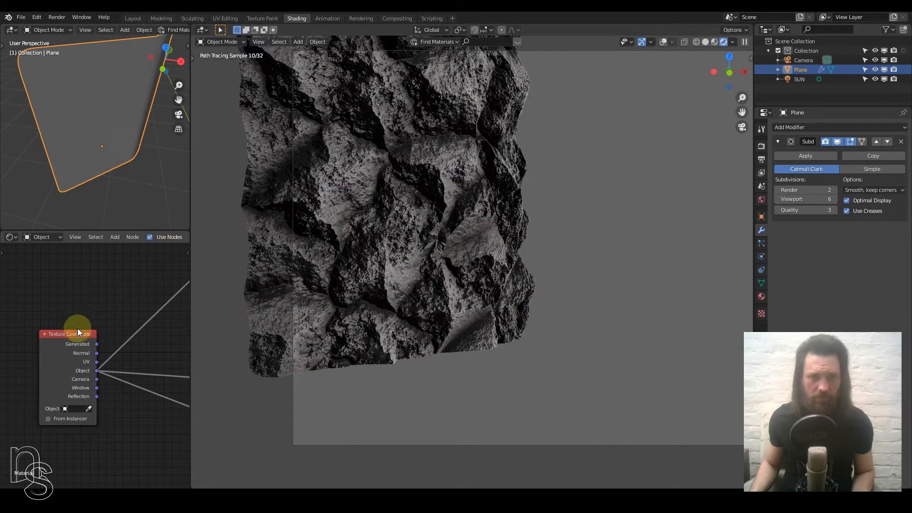
# Set the Displacement node's Scale to 0.6
pyautogui.scroll(-4, 105, 363)
pyautogui.moveTo(120, 348); pyautogui.dragTo(2, 361, button='middle')
pyautogui.moveTo(179, 336); pyautogui.dragTo(30, 316, button='middle')
pyautogui.moveTo(143, 326); pyautogui.dragTo(3, 340, button='middle')
pyautogui.moveTo(187, 340); pyautogui.dragTo(99, 383, button='middle')
pyautogui.scroll(8, 98, 359)
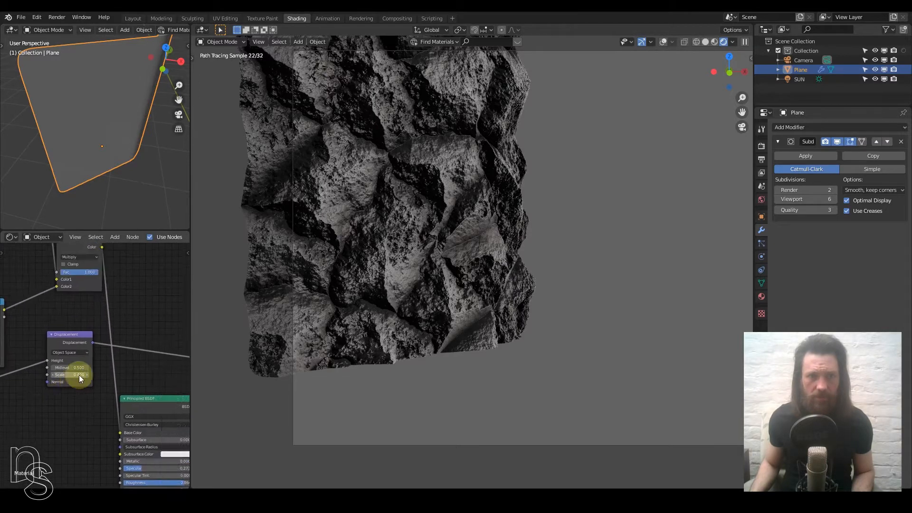
pyautogui.click(86, 362)
pyautogui.write('.6')
pyautogui.press('Return')
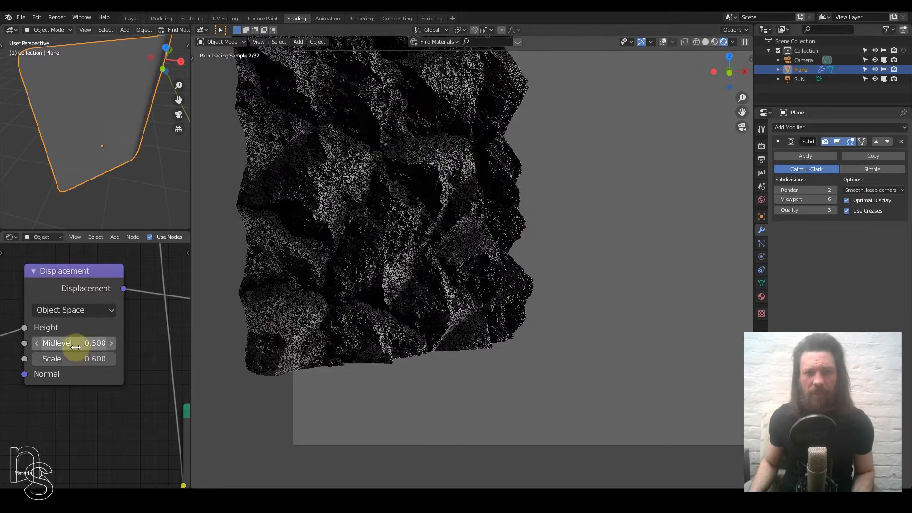
# Set the Voronoi Texture node's Scale to 1
pyautogui.scroll(-1, 79, 356)
pyautogui.scroll(-3, 32, 366)
pyautogui.moveTo(32, 367); pyautogui.dragTo(91, 323, button='middle')
pyautogui.scroll(-2, 52, 373)
pyautogui.moveTo(29, 392); pyautogui.dragTo(136, 376, button='middle')
pyautogui.scroll(4, 96, 387)
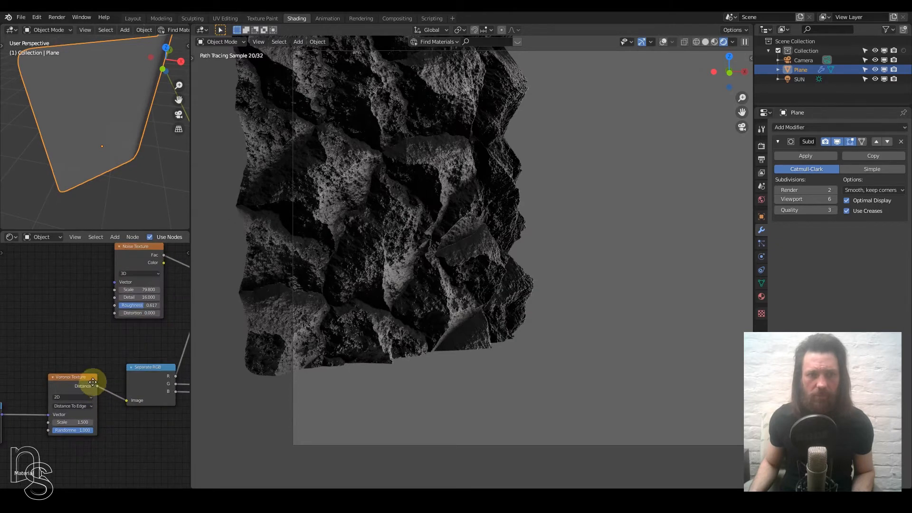
pyautogui.scroll(3, 104, 342)
pyautogui.doubleClick(104, 346)
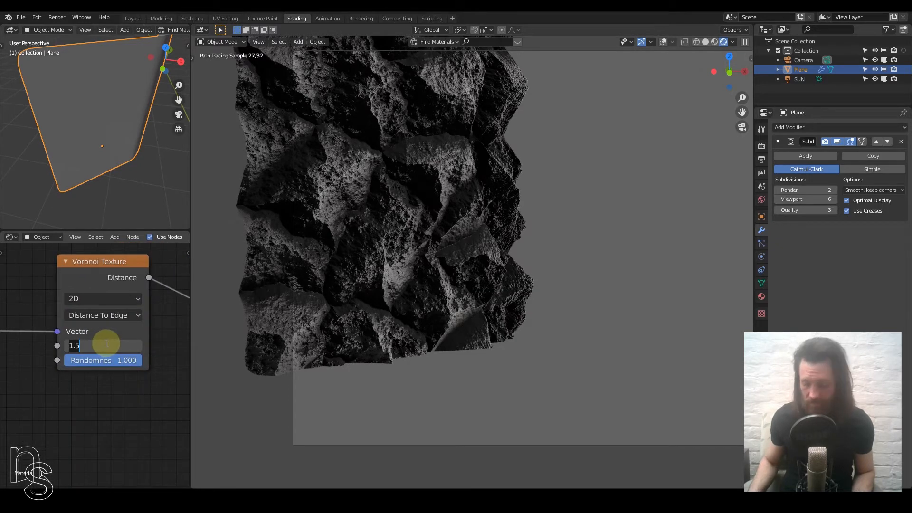
pyautogui.write('1')
pyautogui.press('Return')
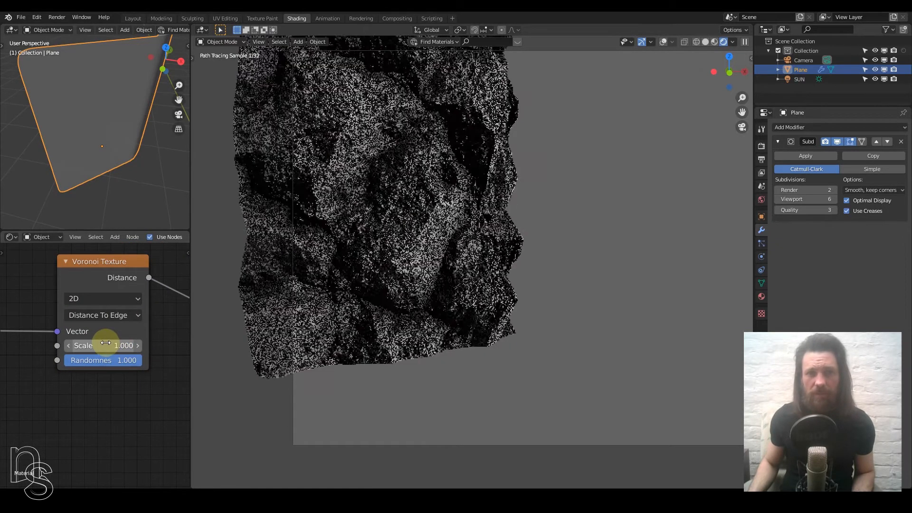
# Show the rock wall in solid shading and open it in Edit Mode with vertex selection
pyautogui.scroll(-3, 424, 229)
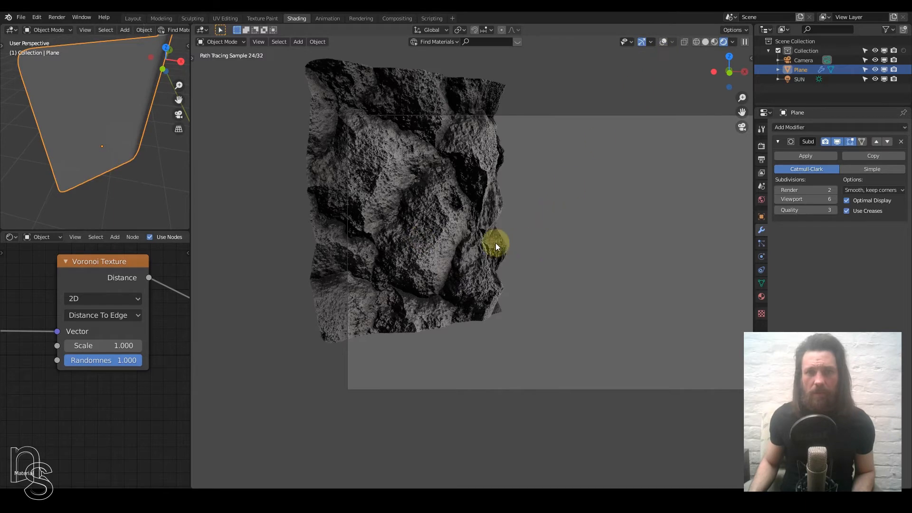
pyautogui.keyDown('shift'); pyautogui.moveTo(496, 276); pyautogui.dragTo(441, 272, button='middle'); pyautogui.keyUp('shift')
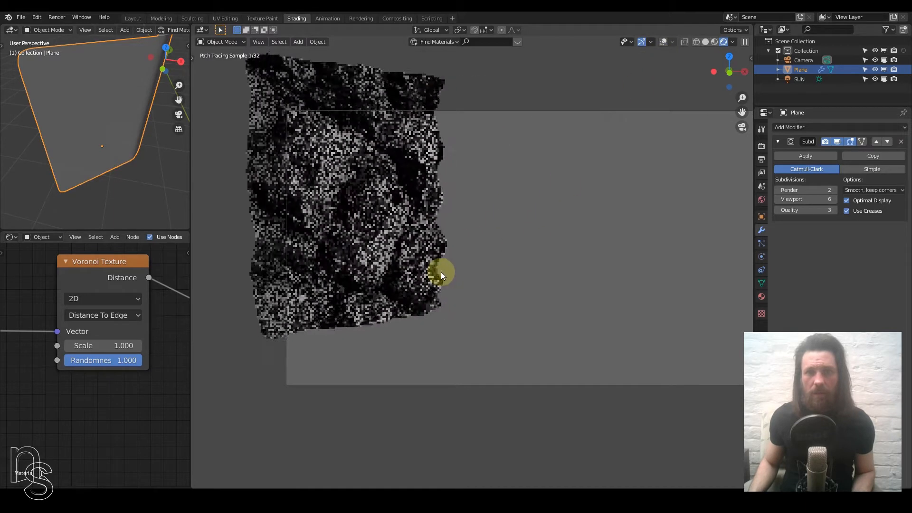
pyautogui.click(707, 43)
pyautogui.press('Tab')
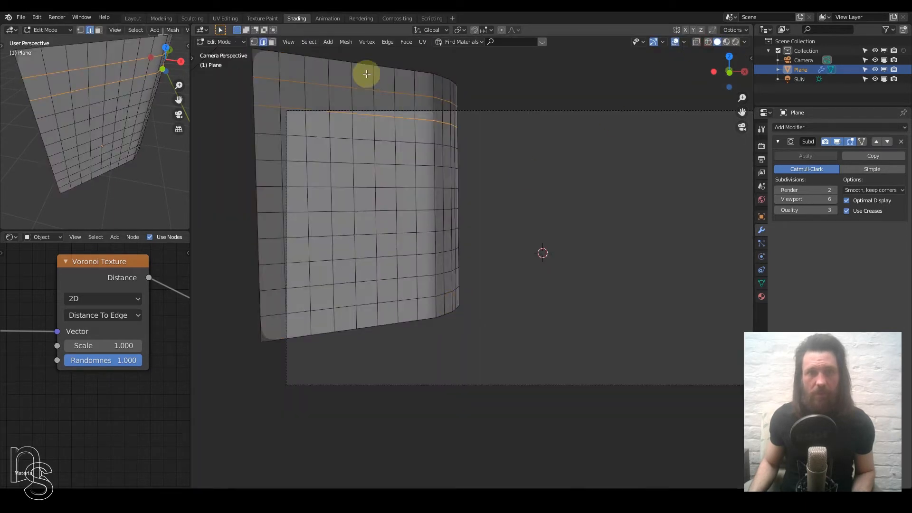
pyautogui.click(254, 43)
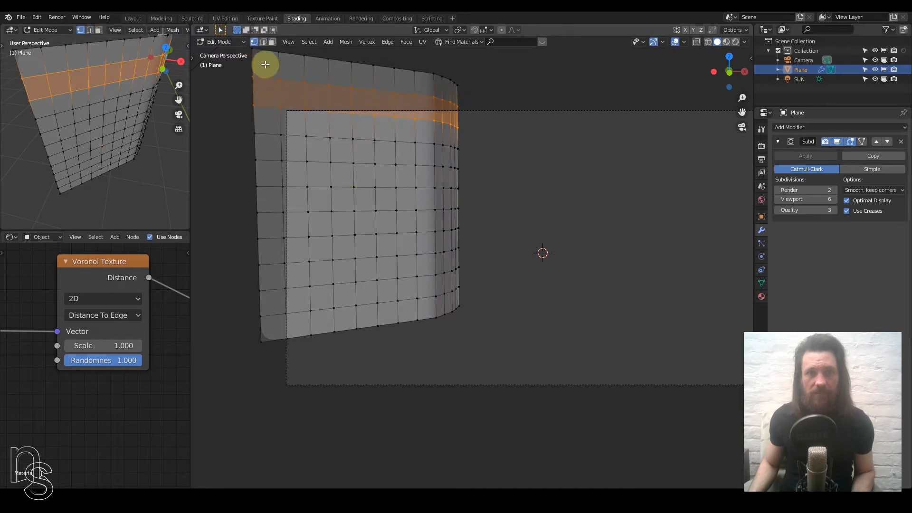
# Pull the plane's lower right corner vertex outward about 0.6 m using smooth proportional editing with a size of about 2.14
pyautogui.click(452, 310)
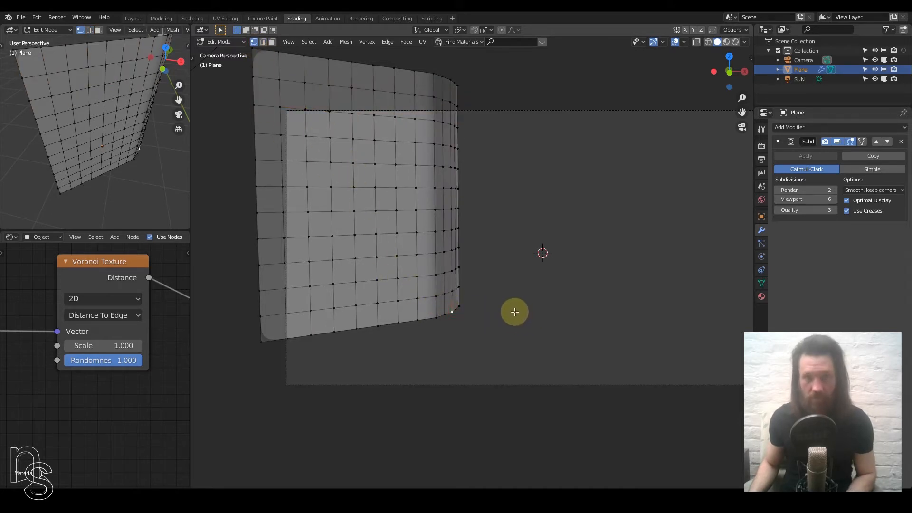
pyautogui.click(501, 30)
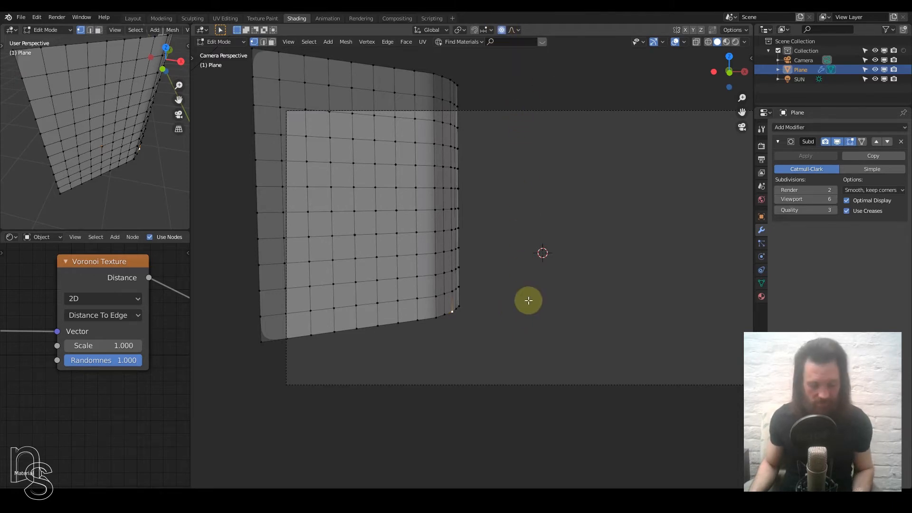
pyautogui.press('g')
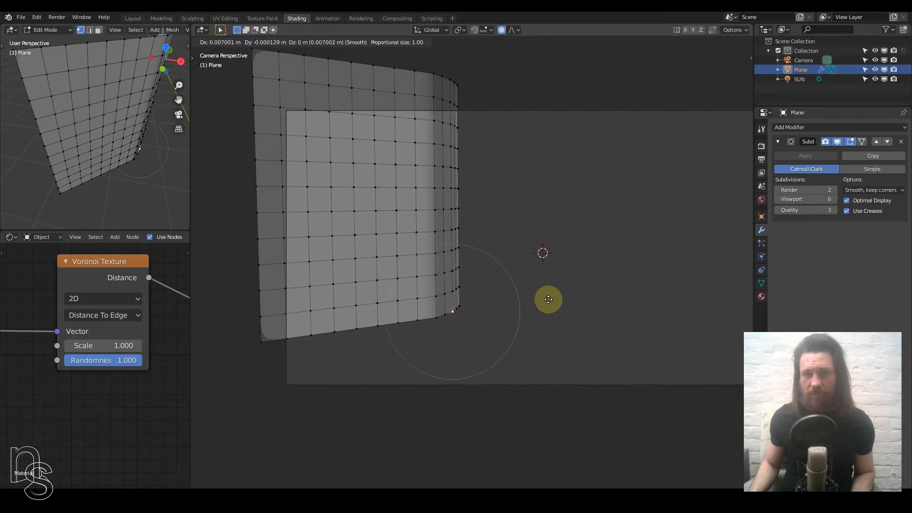
pyautogui.scroll(-13, 565, 297)
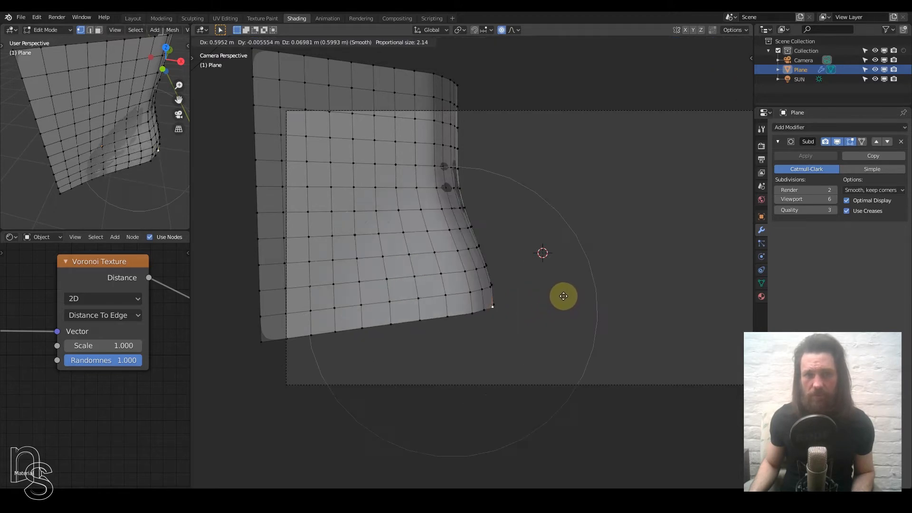
pyautogui.scroll(6, 563, 292)
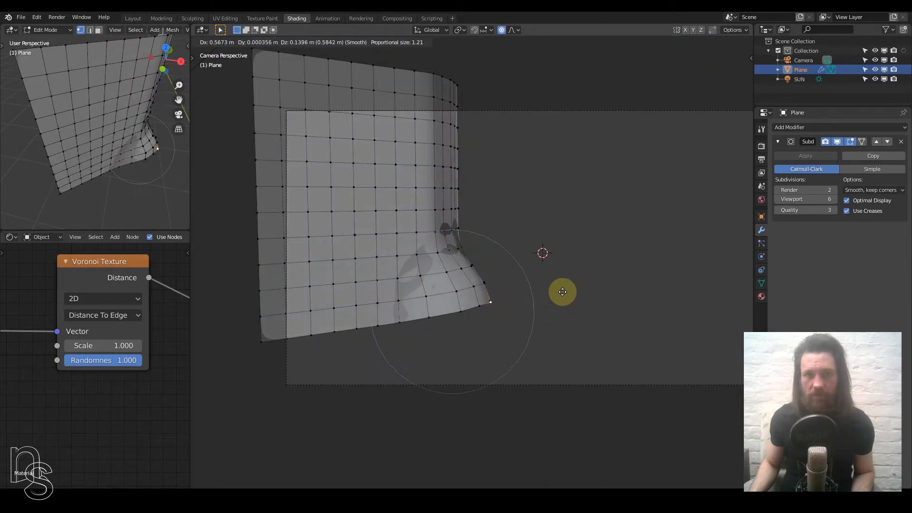
pyautogui.scroll(-1, 562, 292)
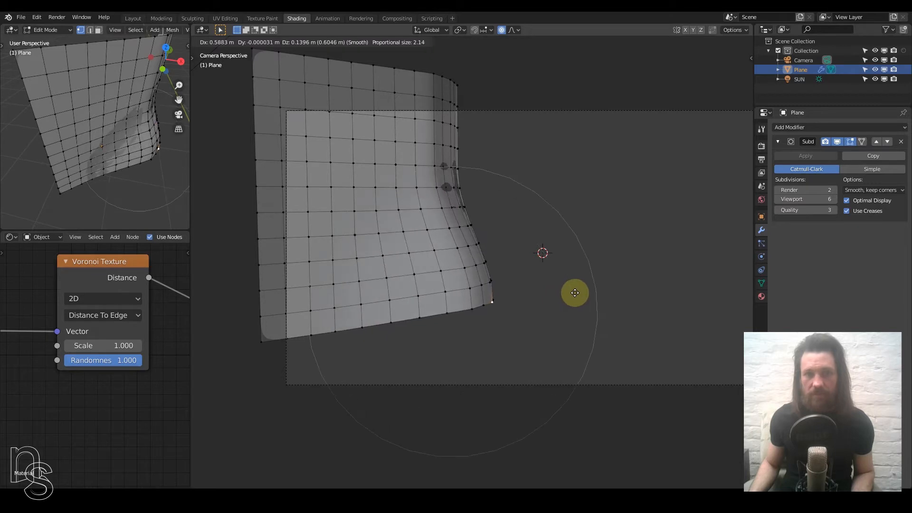
pyautogui.click(570, 312)
# Shift a vertex in the middle of the wall slightly to the right with a proportional size of 0.91
pyautogui.click(375, 210)
pyautogui.scroll(2, 377, 206)
pyautogui.scroll(-1, 376, 206)
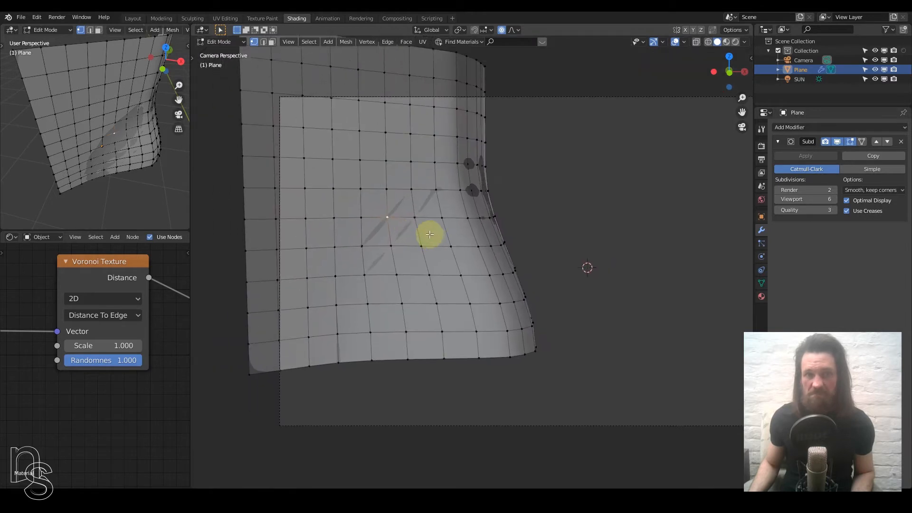
pyautogui.keyDown('shift'); pyautogui.moveTo(429, 235); pyautogui.dragTo(442, 234, button='middle'); pyautogui.keyUp('shift')
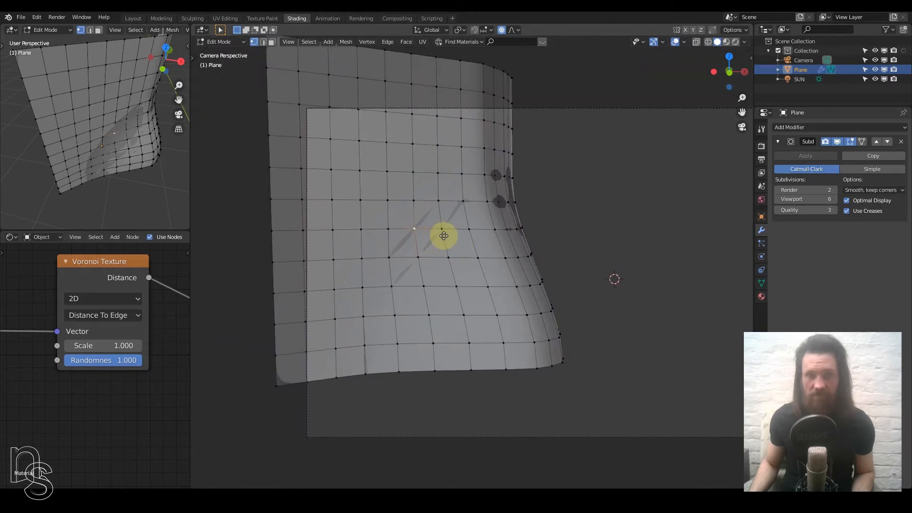
pyautogui.press('g')
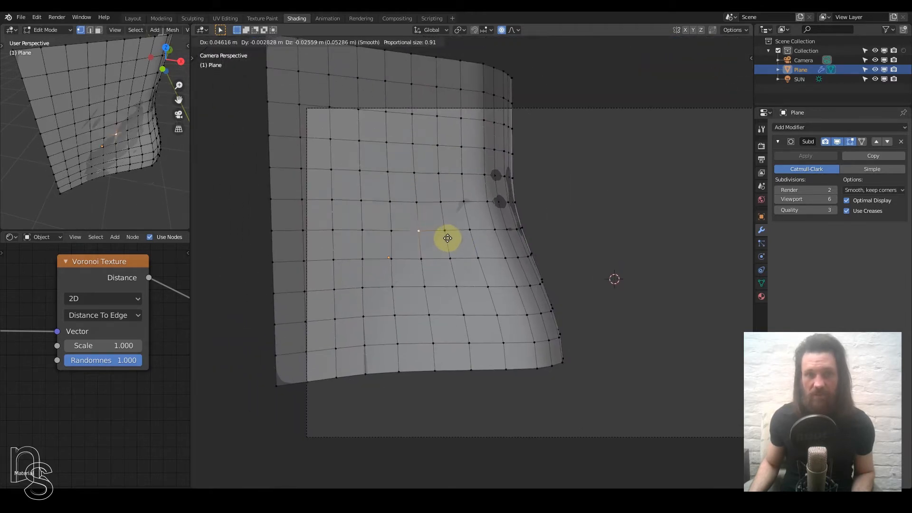
pyautogui.click(443, 218)
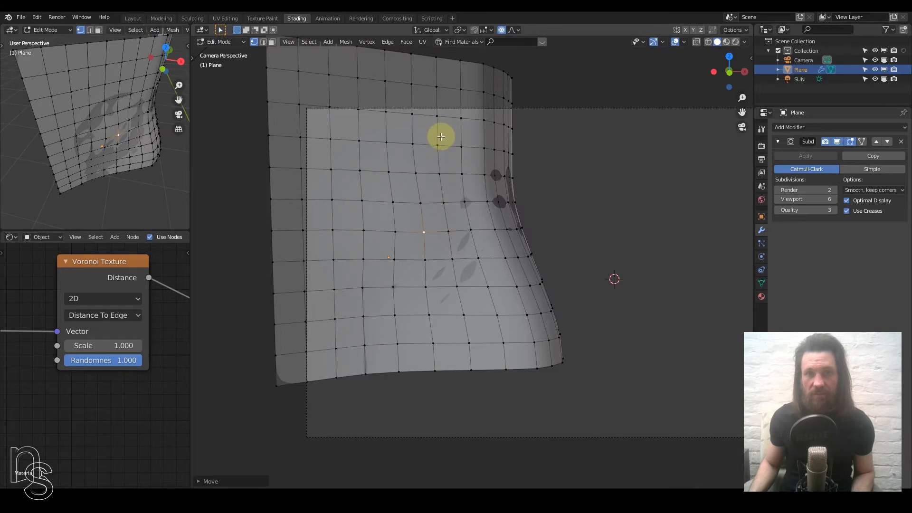
pyautogui.press('g')
pyautogui.scroll(7, 446, 136)
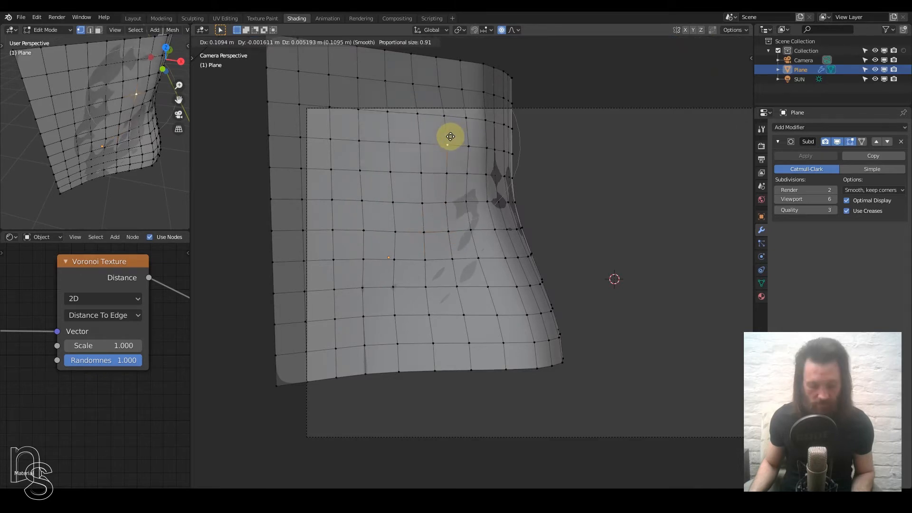
pyautogui.press('y')
pyautogui.rightClick(458, 134)
pyautogui.press('g')
pyautogui.rightClick(458, 134)
# Nudge the wall's upper right vertex to the right, and move a vertex left of centre about 0.15 m along X with proportional size 2.59
pyautogui.press('g')
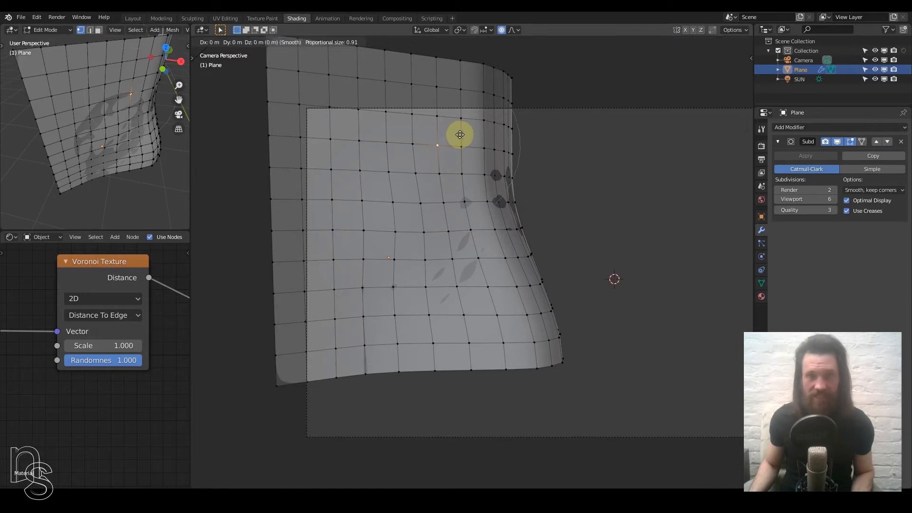
pyautogui.click(473, 137)
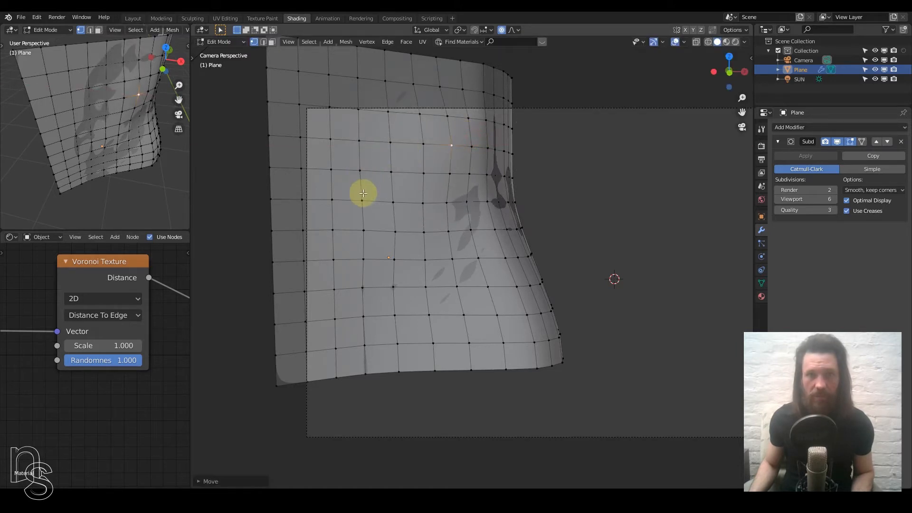
pyautogui.click(364, 230)
pyautogui.press('g')
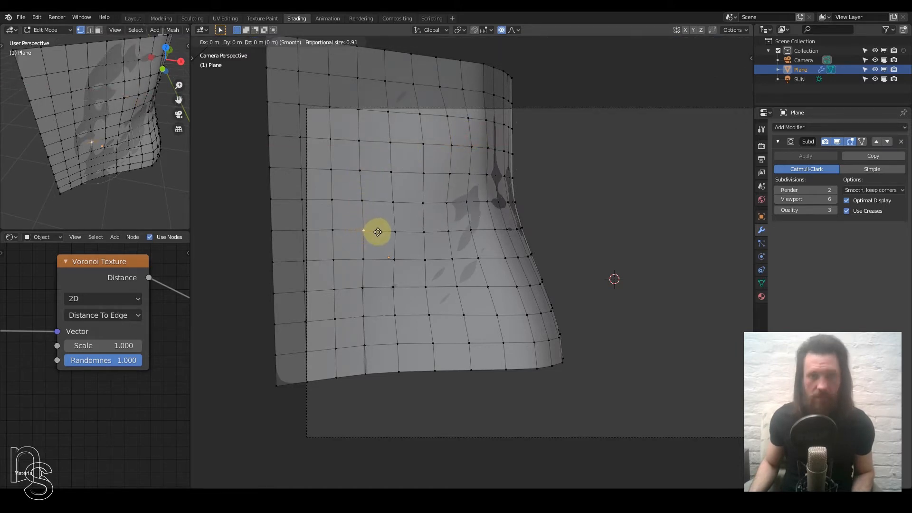
pyautogui.press('x')
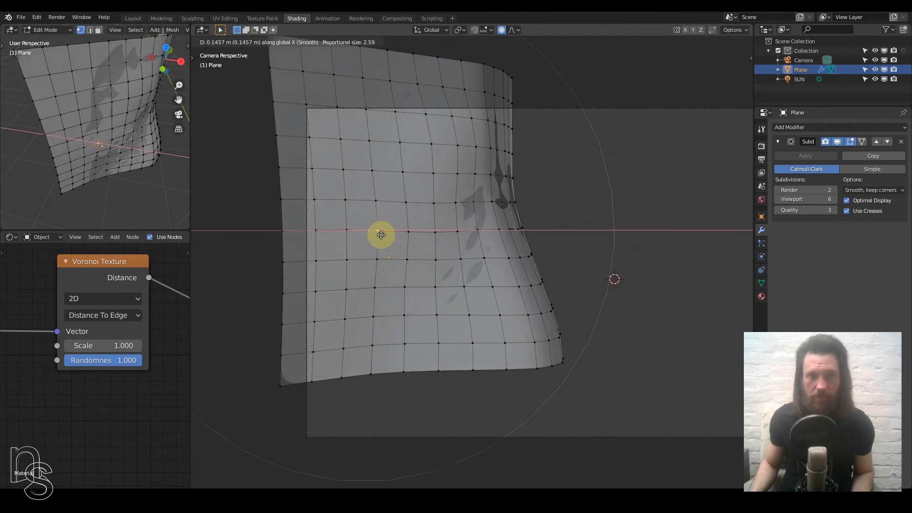
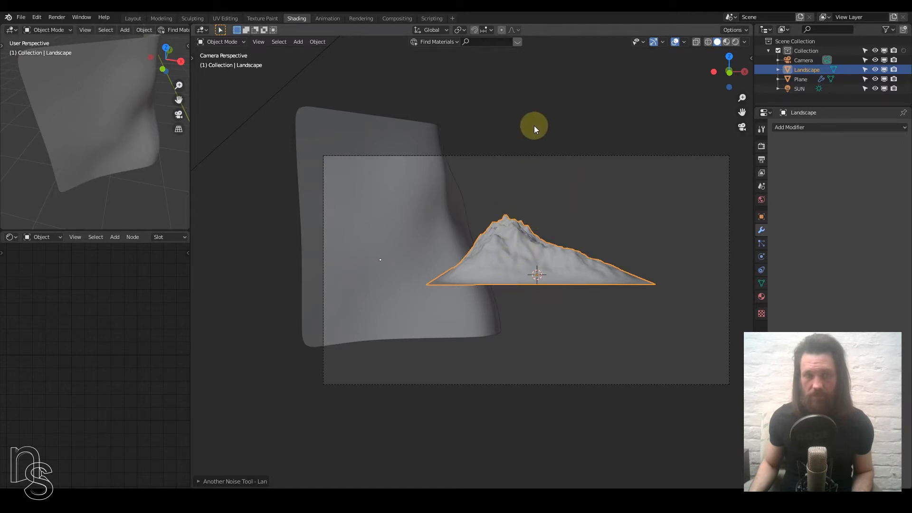
# Flatten the landscape to about half its height along Z and enlarge it uniformly until it extends beyond the camera frame
pyautogui.press('s')
pyautogui.press('z')
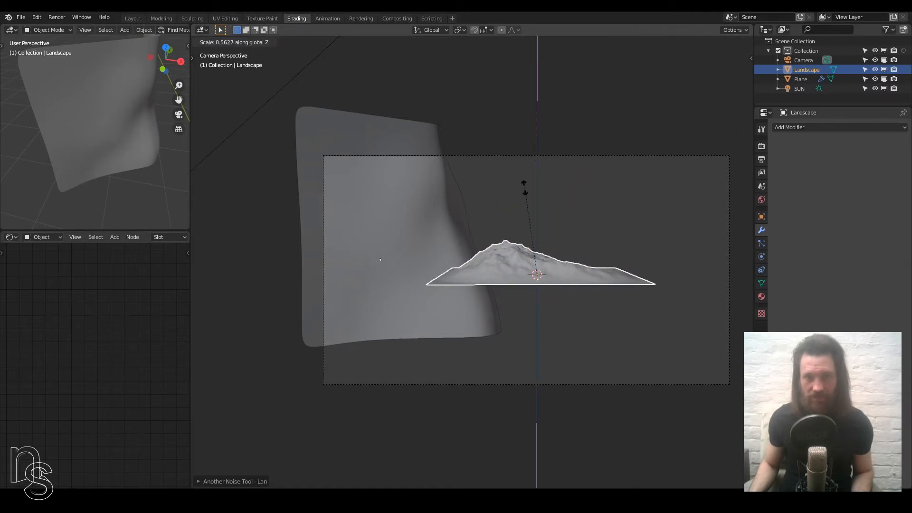
pyautogui.click(524, 208)
pyautogui.press('s')
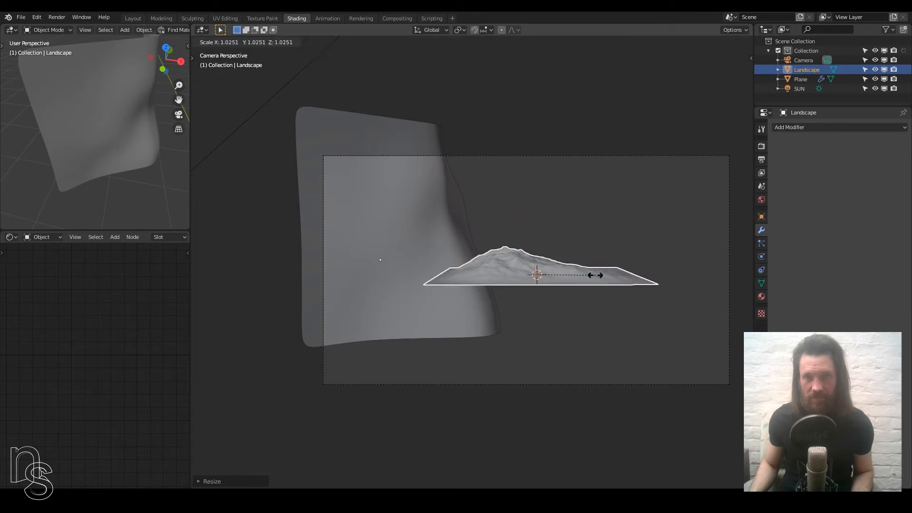
pyautogui.click(247, 291)
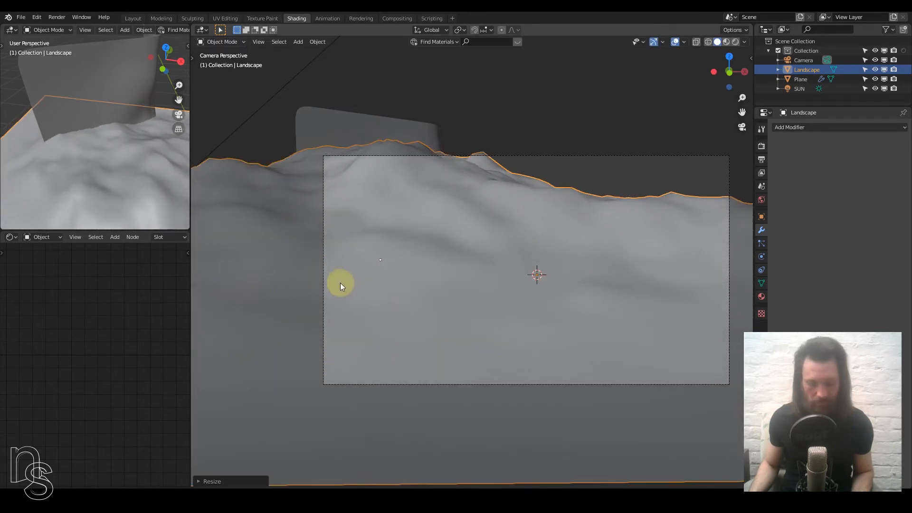
# Lower the landscape about 1.1 m along Z and scale its height to about 0.67
pyautogui.press('g')
pyautogui.press('z')
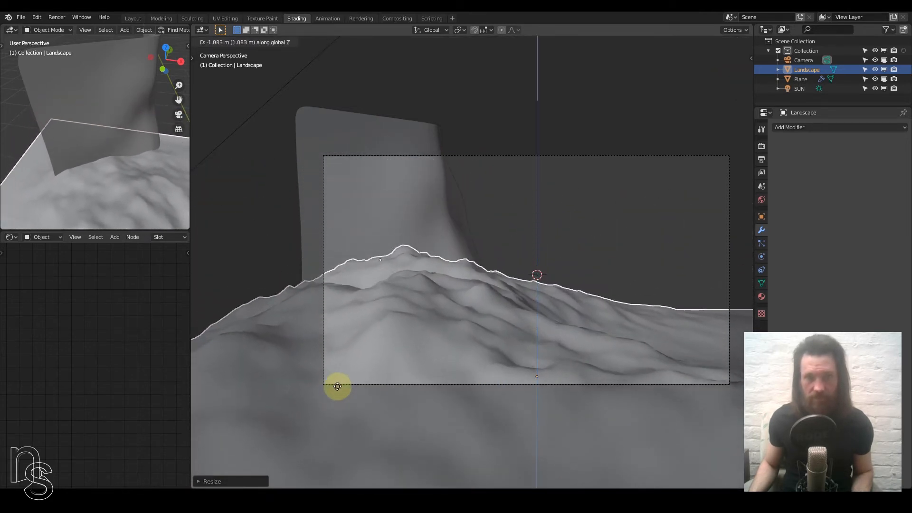
pyautogui.click(338, 390)
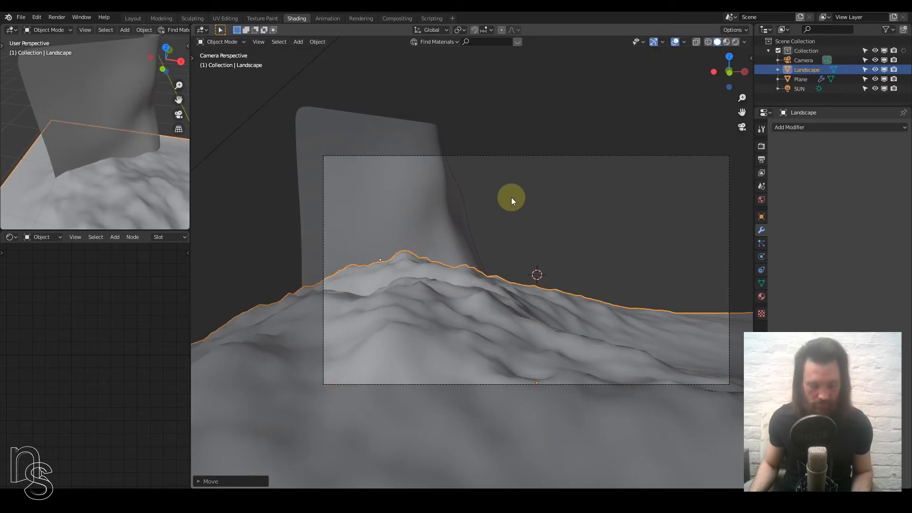
pyautogui.press('s')
pyautogui.press('z')
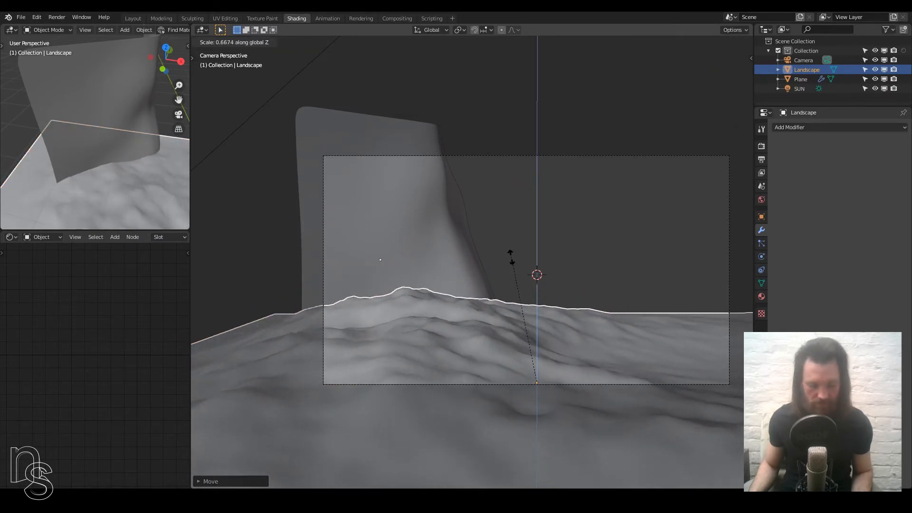
pyautogui.moveTo(509, 259); pyautogui.dragTo(515, 211)
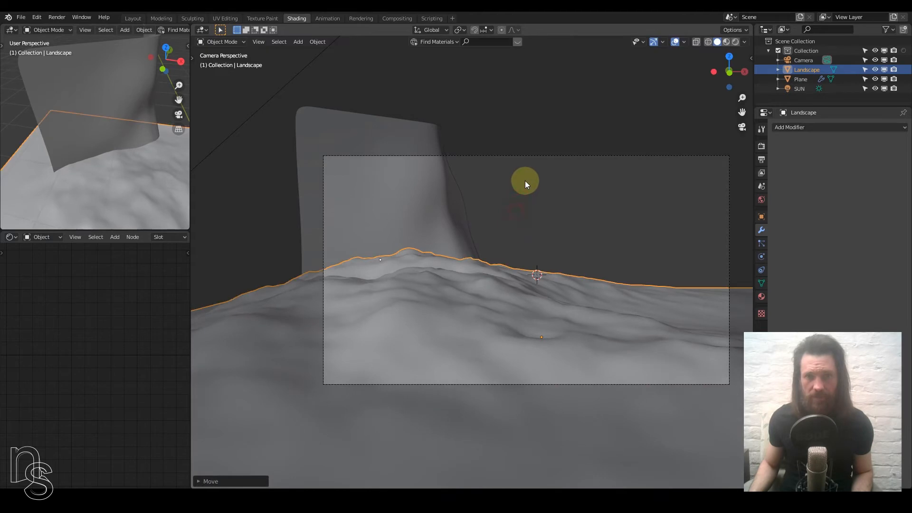
# Flatten the landscape slightly more along Z and move it down to the foot of the rock wall
pyautogui.press('s')
pyautogui.press('z')
pyautogui.click(517, 207)
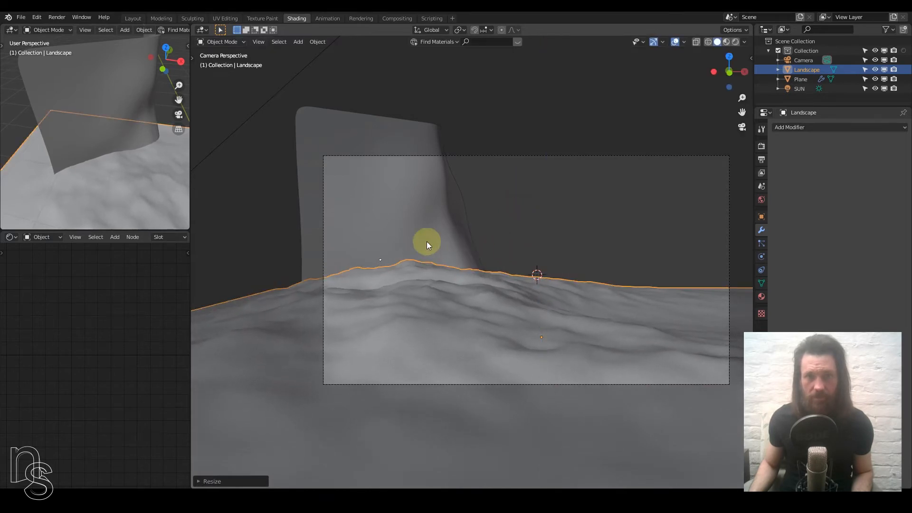
pyautogui.moveTo(498, 310); pyautogui.dragTo(514, 355)
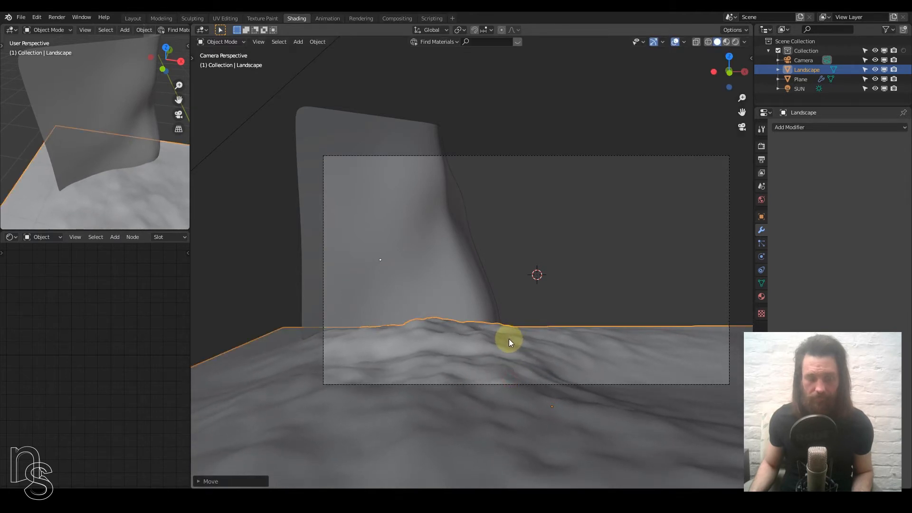
# Scale the landscape's height up along Z by a factor of about 1.3
pyautogui.press('s')
pyautogui.press('z')
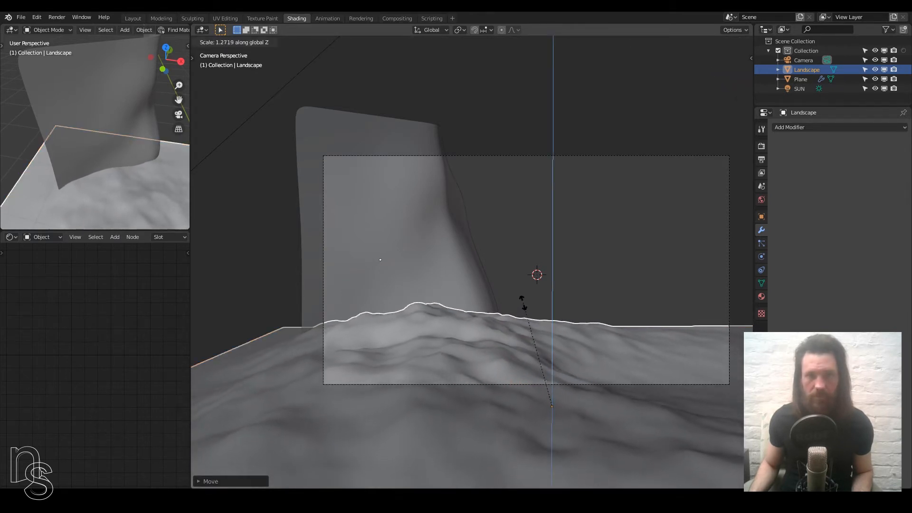
pyautogui.click(522, 317)
# Open the landscape in Edit Mode, deselect all of its geometry and switch to face selection
pyautogui.scroll(-3, 505, 371)
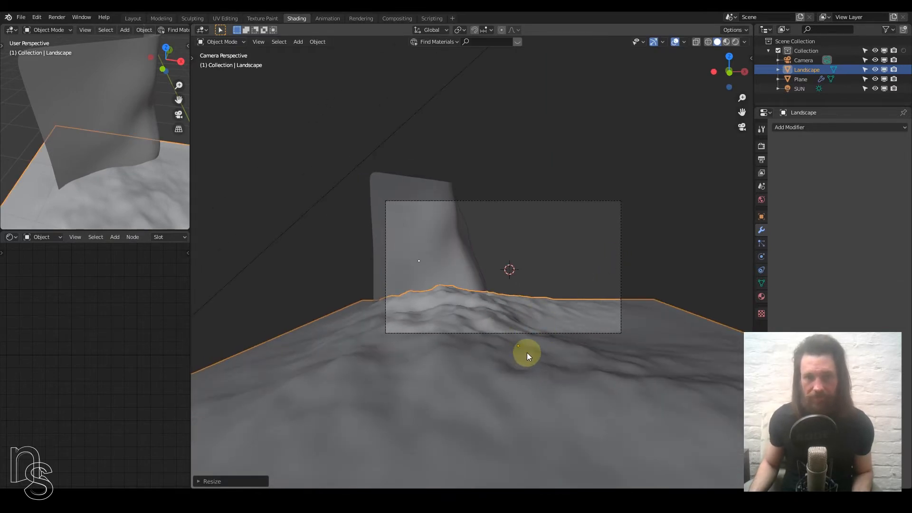
pyautogui.press('Tab')
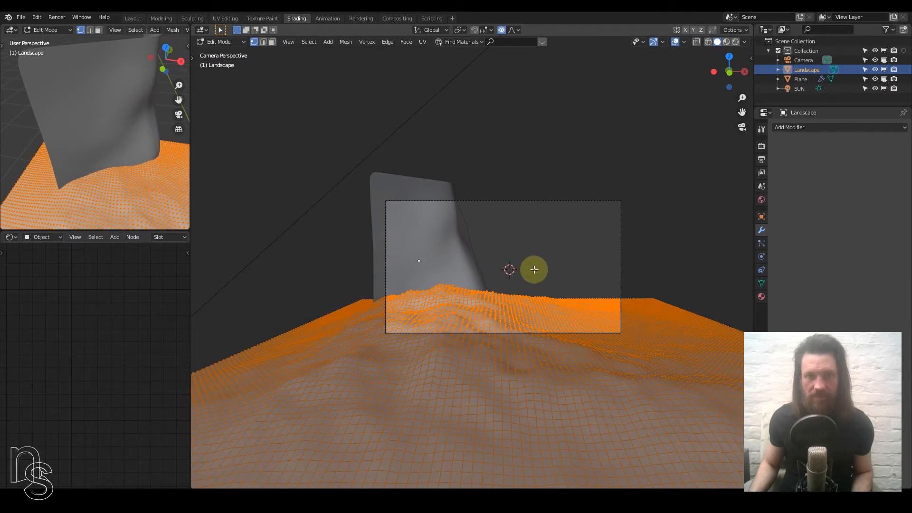
pyautogui.hotkey('alt', 'a')
pyautogui.click(272, 44)
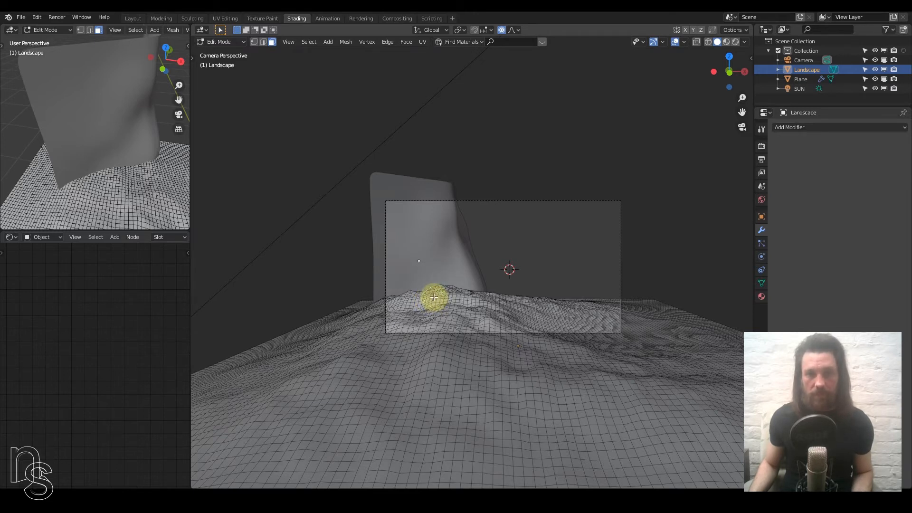
# Select the landscape faces in front of the wall that fill the camera frame, plus a small margin, and return to camera view
pyautogui.moveTo(449, 295)
pyautogui.mouseDown()
pyautogui.moveTo(410, 307)
pyautogui.moveTo(389, 299)
pyautogui.moveTo(394, 328)
pyautogui.moveTo(456, 339)
pyautogui.moveTo(612, 331)
pyautogui.moveTo(589, 300)
pyautogui.moveTo(564, 304)
pyautogui.moveTo(597, 301)
pyautogui.moveTo(468, 299)
pyautogui.moveTo(471, 315)
pyautogui.moveTo(517, 314)
pyautogui.moveTo(475, 314)
pyautogui.moveTo(421, 336)
pyautogui.moveTo(529, 312)
pyautogui.moveTo(505, 305)
pyautogui.mouseUp()
pyautogui.moveTo(504, 306); pyautogui.dragTo(387, 296, button='middle')
pyautogui.moveTo(366, 301)
pyautogui.mouseDown()
pyautogui.moveTo(348, 278)
pyautogui.moveTo(337, 314)
pyautogui.moveTo(362, 309)
pyautogui.moveTo(394, 328)
pyautogui.moveTo(413, 295)
pyautogui.moveTo(480, 277)
pyautogui.moveTo(549, 350)
pyautogui.moveTo(417, 249)
pyautogui.moveTo(401, 223)
pyautogui.moveTo(349, 221)
pyautogui.moveTo(352, 230)
pyautogui.moveTo(475, 179)
pyautogui.moveTo(533, 172)
pyautogui.moveTo(566, 198)
pyautogui.moveTo(588, 197)
pyautogui.moveTo(568, 204)
pyautogui.moveTo(552, 256)
pyautogui.moveTo(435, 307)
pyautogui.moveTo(431, 344)
pyautogui.moveTo(453, 282)
pyautogui.moveTo(385, 333)
pyautogui.moveTo(443, 387)
pyautogui.moveTo(468, 300)
pyautogui.mouseUp()
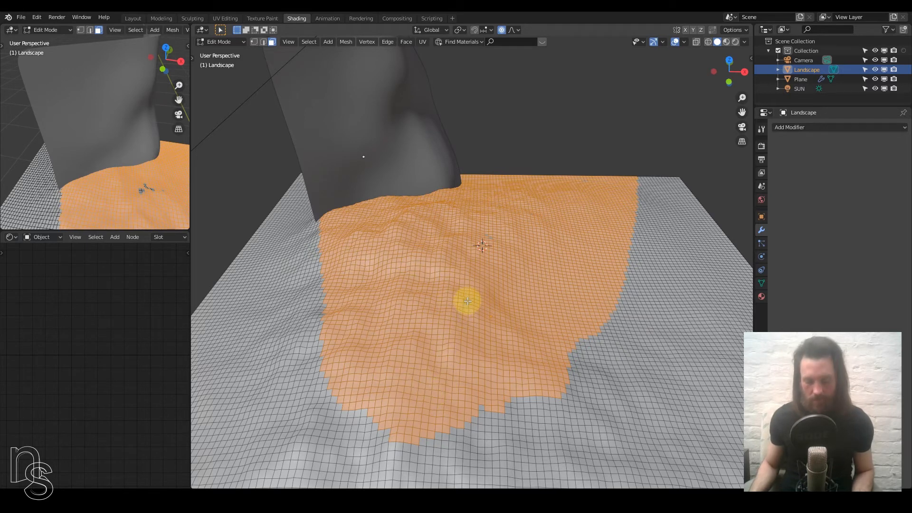
pyautogui.click(745, 128)
pyautogui.scroll(3, 577, 287)
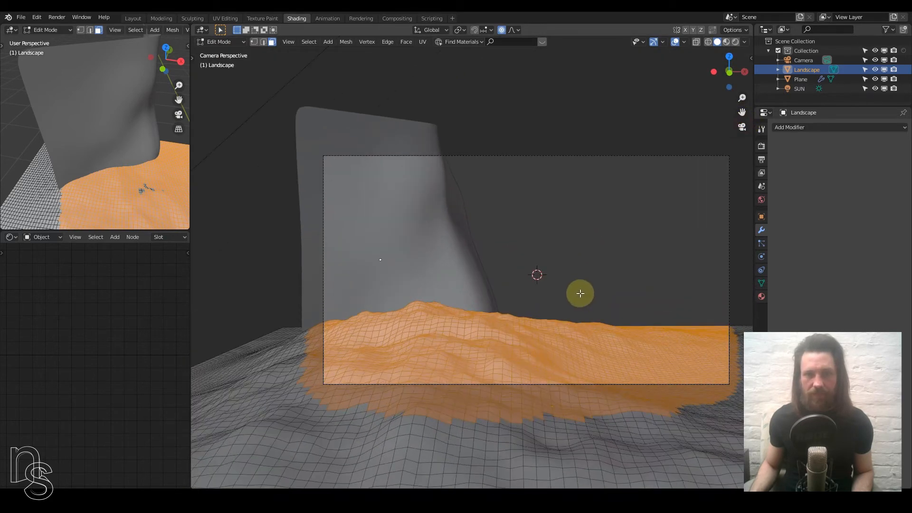
# Invert the face selection, delete all landscape faces outside the camera frame area, and return to Object Mode
pyautogui.keyDown('shift'); pyautogui.moveTo(579, 291); pyautogui.dragTo(549, 244, button='middle'); pyautogui.keyUp('shift')
pyautogui.scroll(-2, 546, 241)
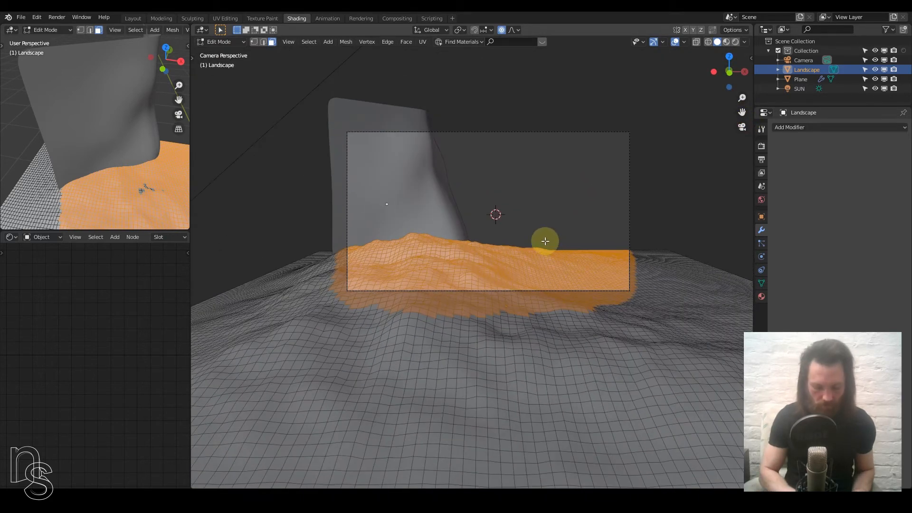
pyautogui.hotkey('ctrl', 'i')
pyautogui.press('x')
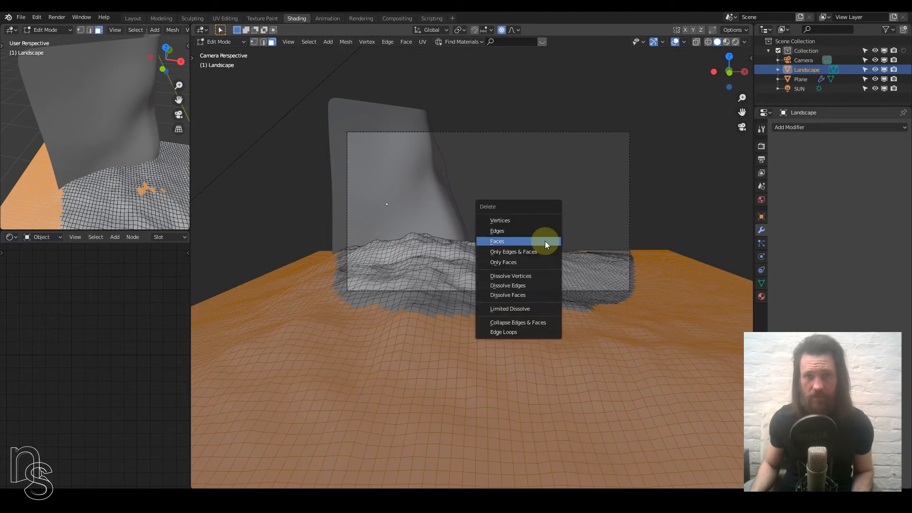
pyautogui.click(545, 241)
pyautogui.press('Tab')
pyautogui.scroll(4, 545, 292)
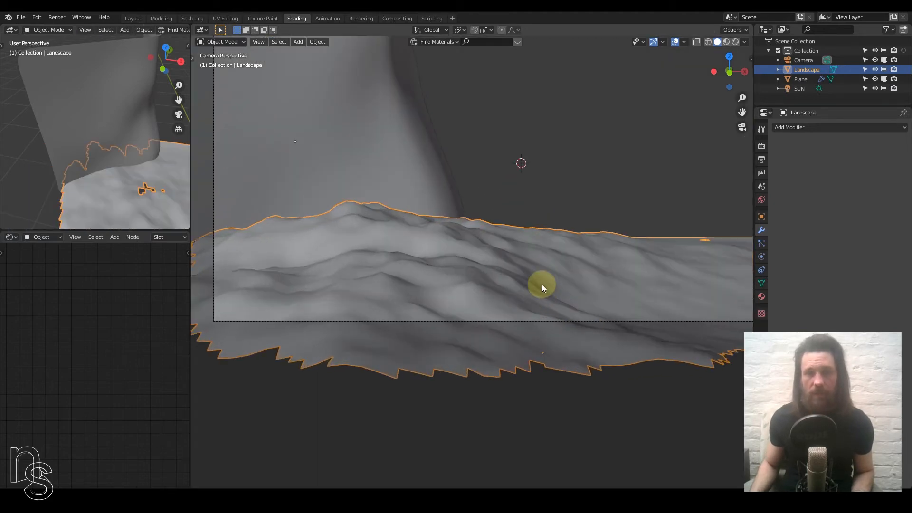
pyautogui.scroll(-3, 541, 284)
pyautogui.scroll(2, 541, 282)
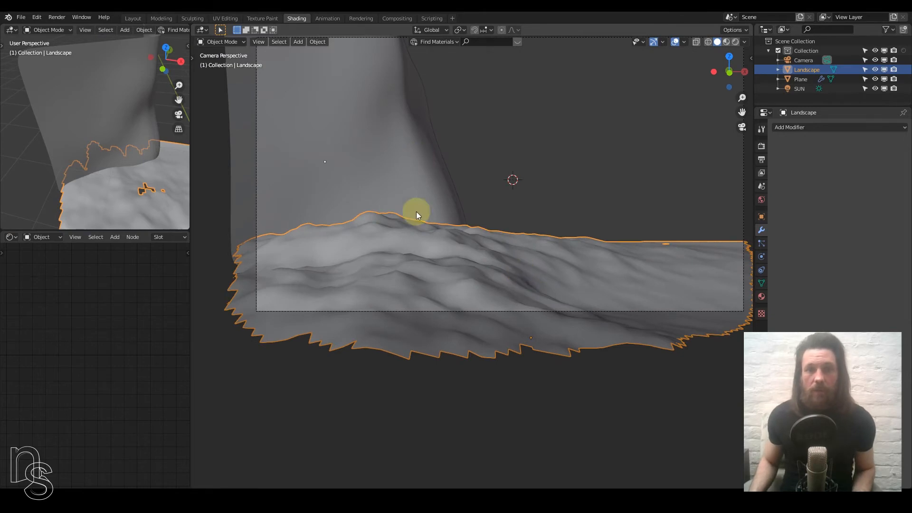
pyautogui.click(435, 234)
pyautogui.click(484, 293)
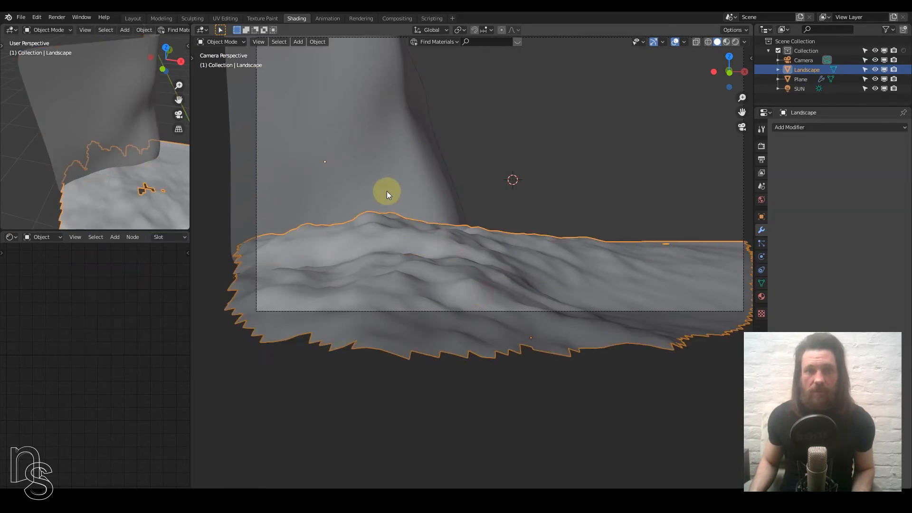
pyautogui.keyDown('shift'); pyautogui.click(386, 191); pyautogui.keyUp('shift')
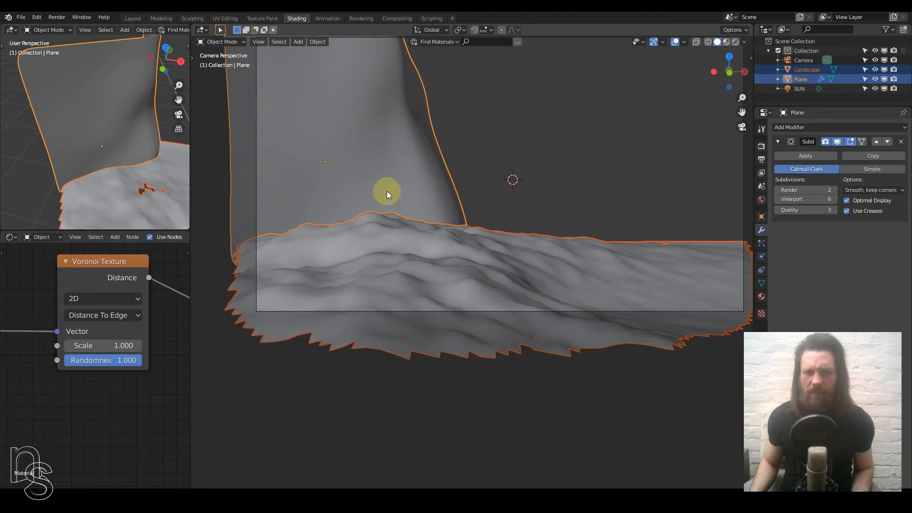
pyautogui.hotkey('ctrl', 'a')
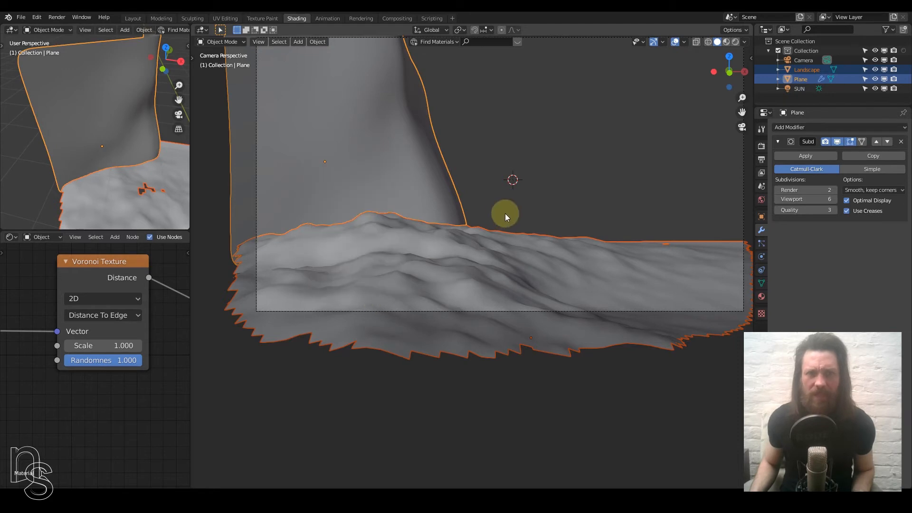
pyautogui.hotkey('ctrl', 'a')
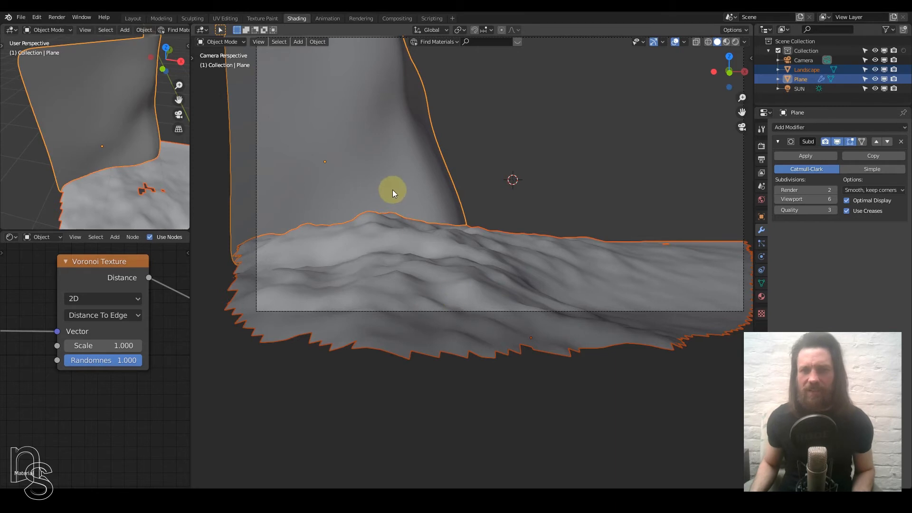
# Assign the rock wall's existing material, Material, to the landscape
pyautogui.click(515, 263)
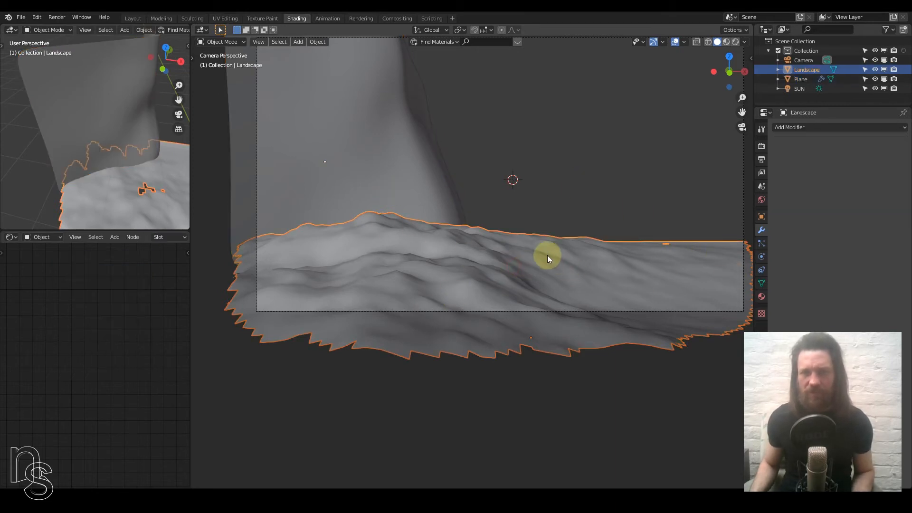
pyautogui.click(761, 296)
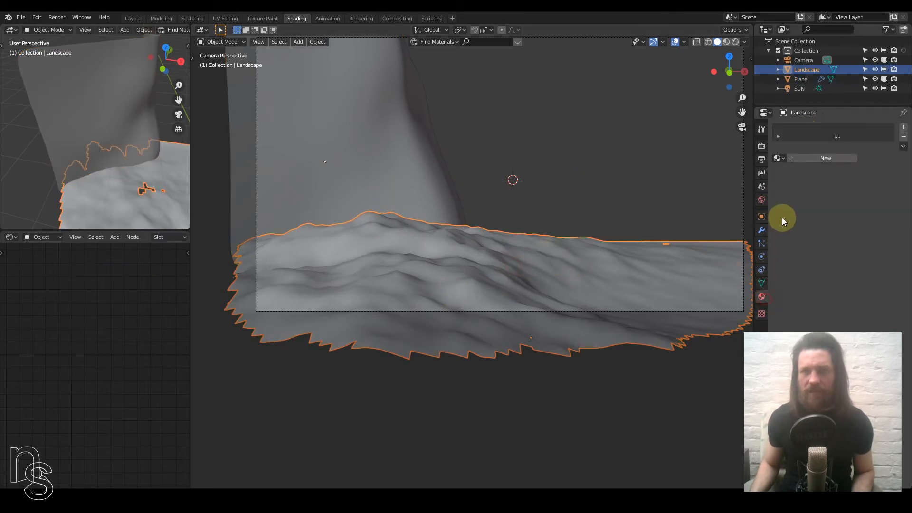
pyautogui.click(782, 160)
pyautogui.click(804, 175)
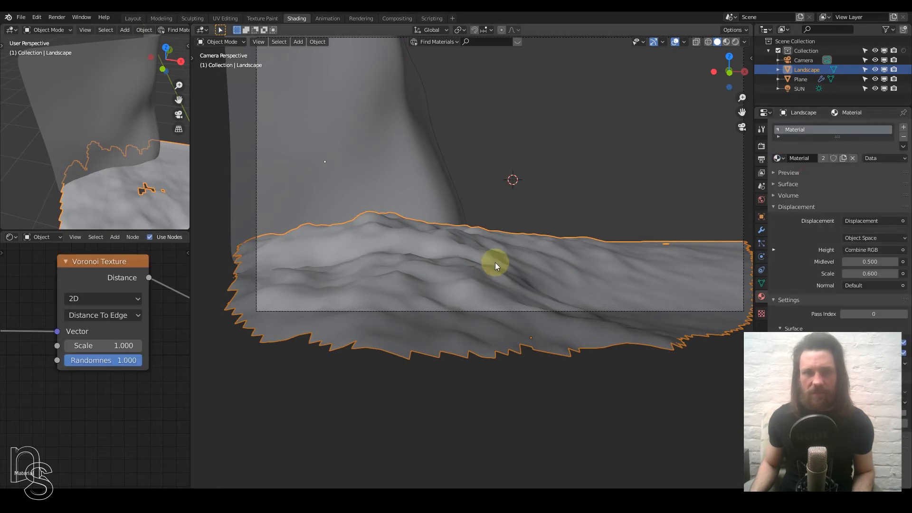
# Add a Subdivision Surface modifier to the landscape and set its viewport subdivisions to 2
pyautogui.scroll(-3, 552, 204)
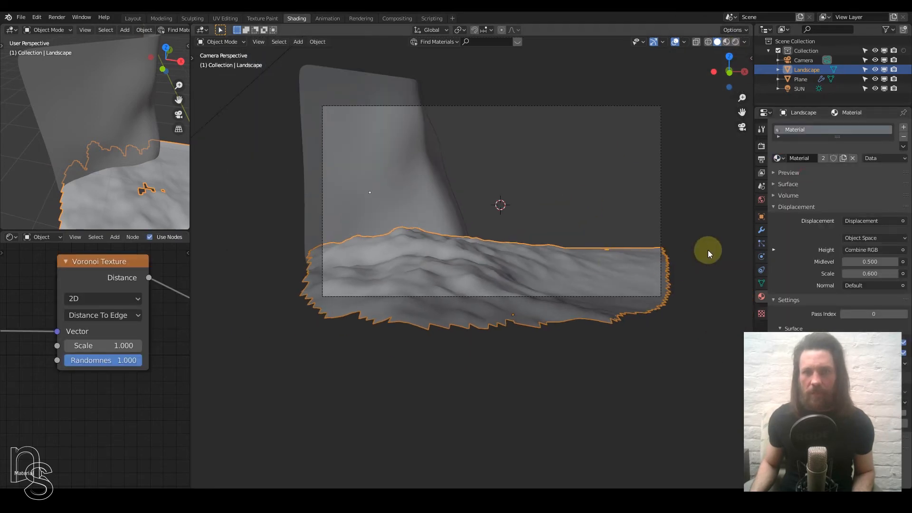
pyautogui.click(761, 230)
pyautogui.click(820, 129)
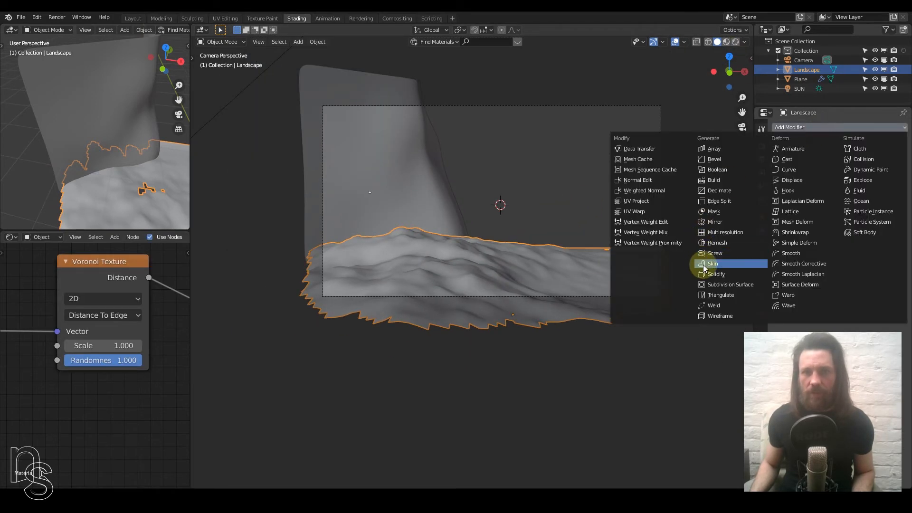
pyautogui.click(712, 284)
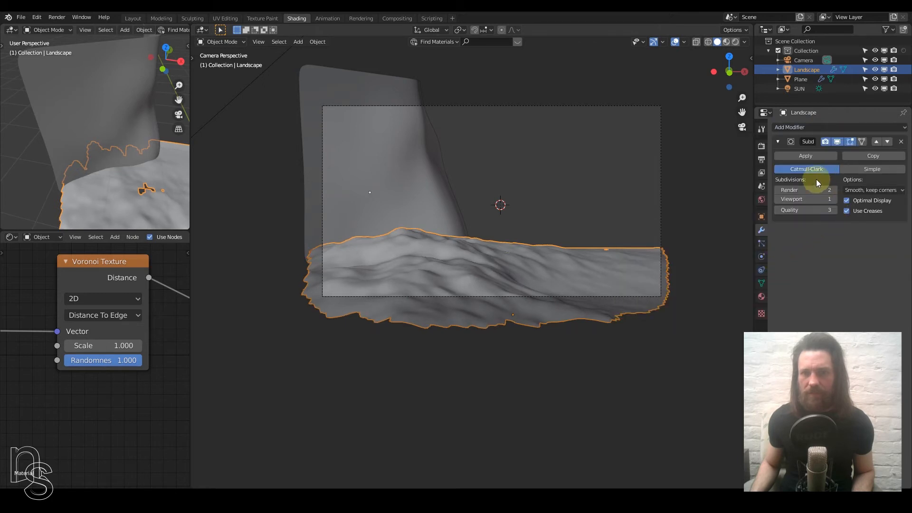
pyautogui.click(834, 200)
pyautogui.click(834, 199)
# Preview the scene in rendered shading and apply the landscape's scale to correct its stretched displacement
pyautogui.click(736, 42)
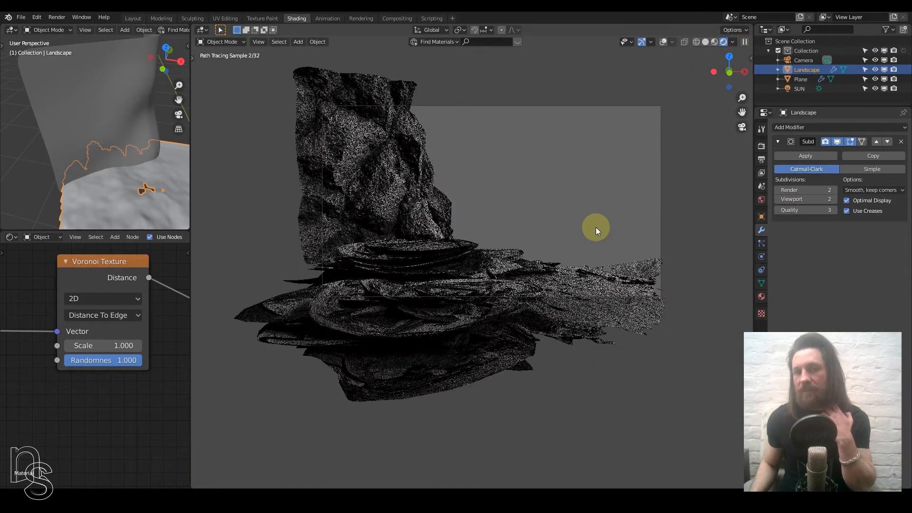
pyautogui.scroll(6, 596, 227)
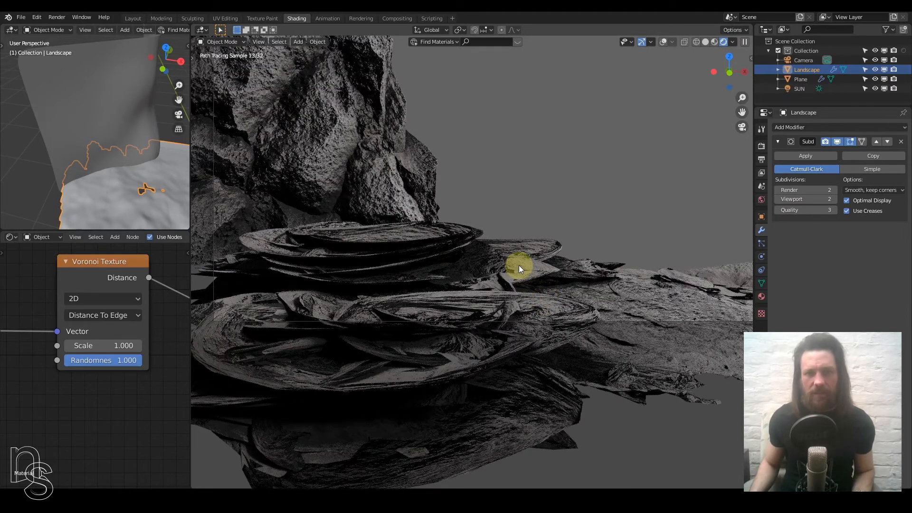
pyautogui.hotkey('ctrl', 'a')
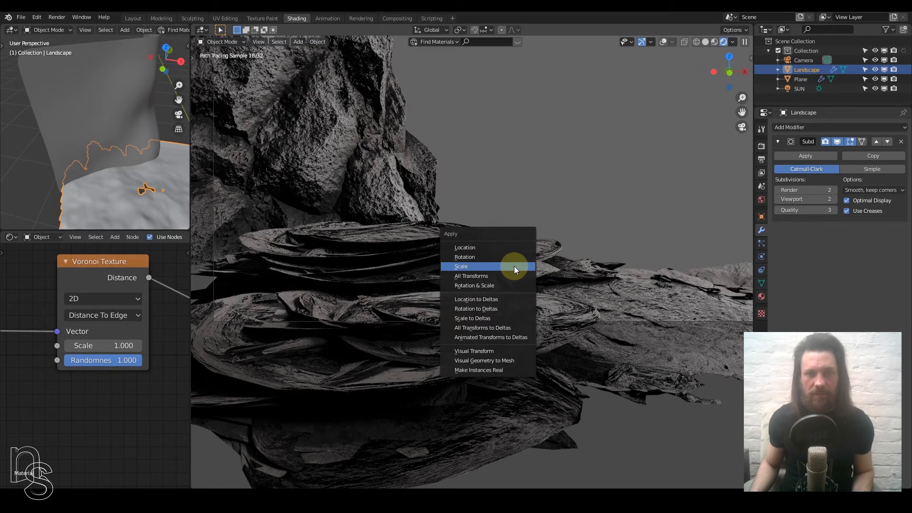
pyautogui.click(514, 266)
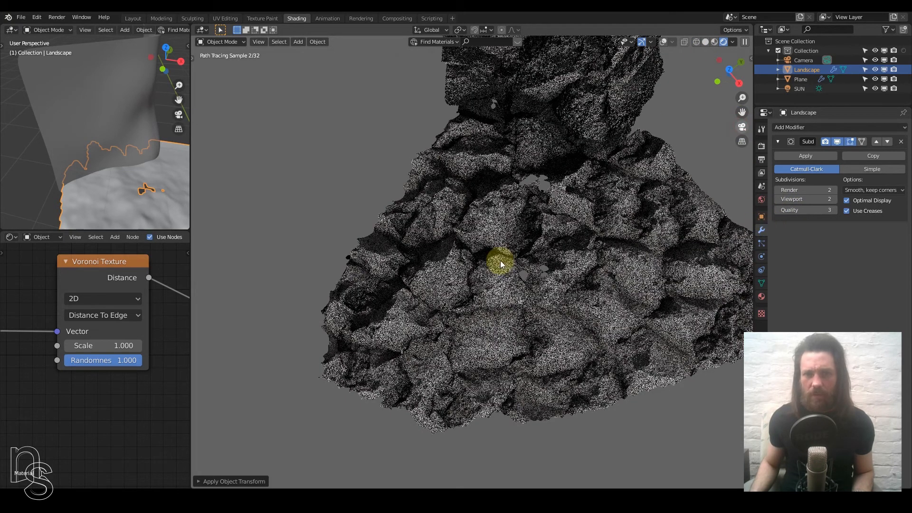
pyautogui.press('KP_1')
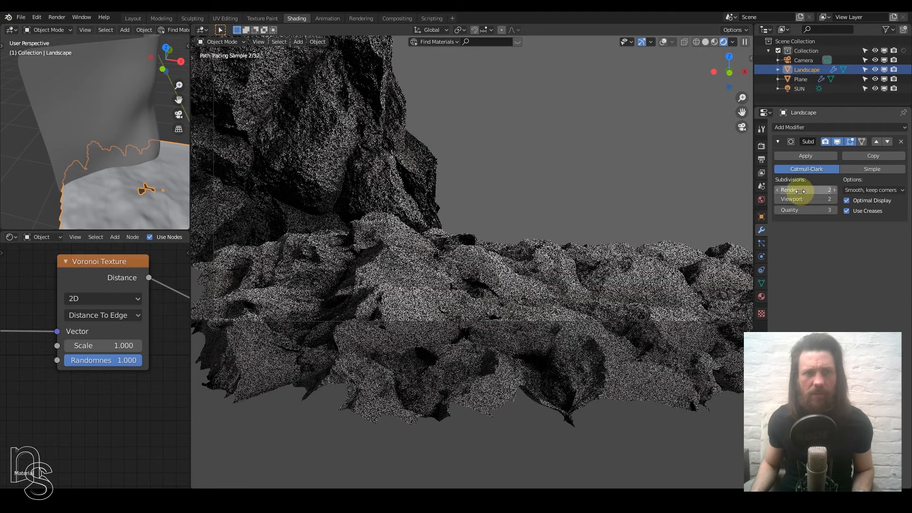
# Set the landscape's viewport subdivisions to 3 in its Subdivision Surface modifier
pyautogui.click(762, 147)
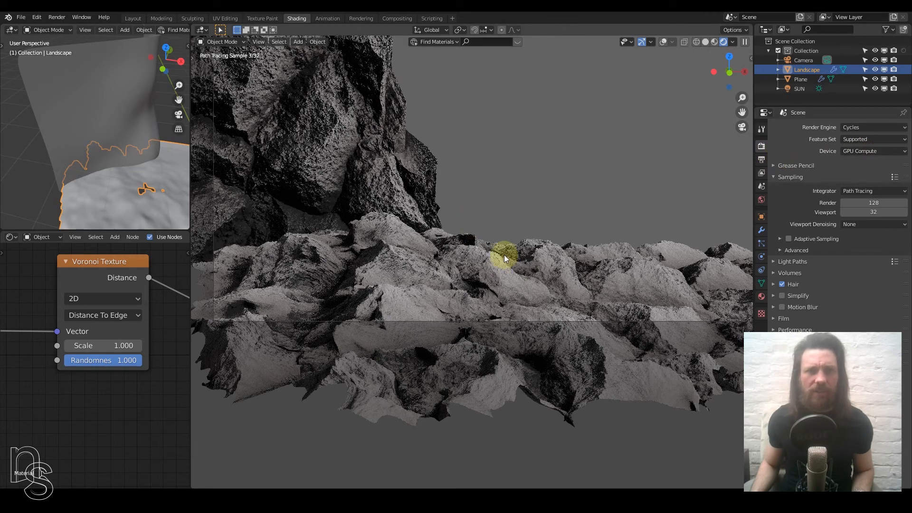
pyautogui.scroll(-3, 504, 258)
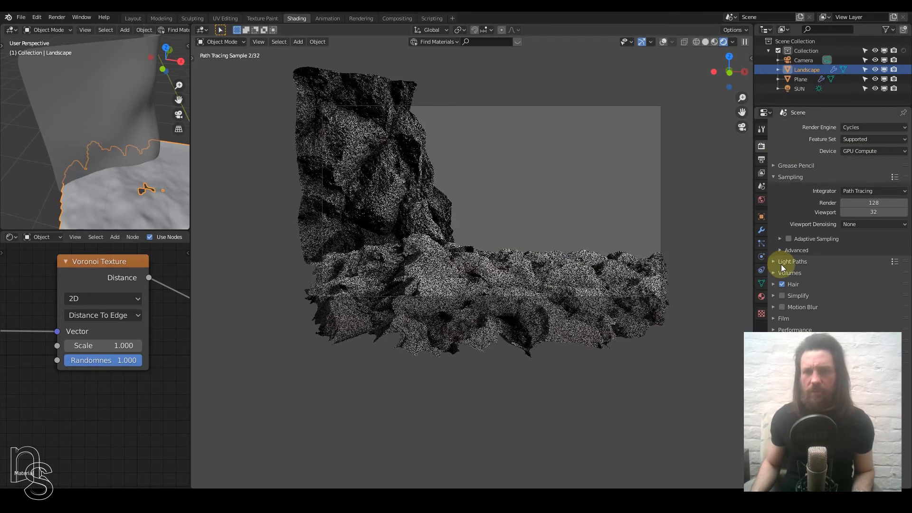
pyautogui.click(760, 231)
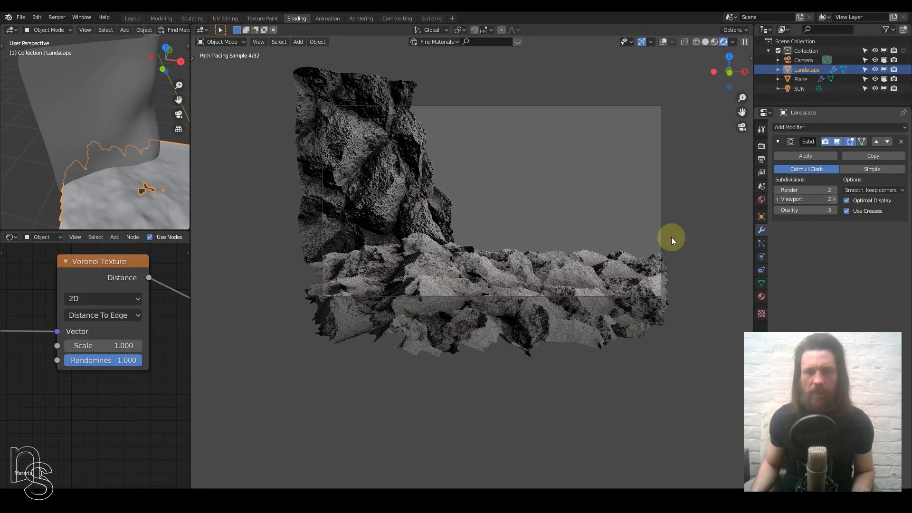
# Return the camera viewport to solid shading and turn its overlays back on
pyautogui.click(705, 41)
pyautogui.click(675, 42)
pyautogui.scroll(2, 551, 266)
pyautogui.scroll(-3, 550, 266)
pyautogui.keyDown('shift'); pyautogui.moveTo(546, 264); pyautogui.dragTo(541, 297, button='middle'); pyautogui.keyUp('shift')
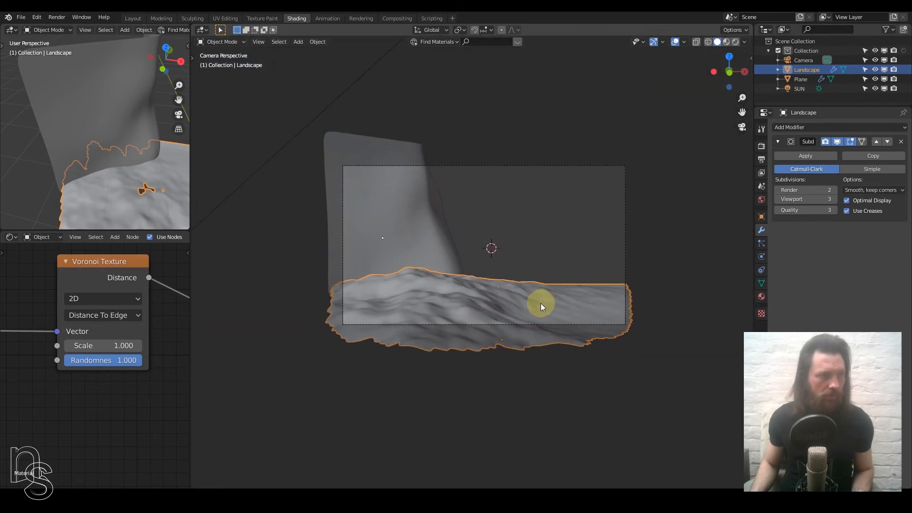
pyautogui.click(401, 229)
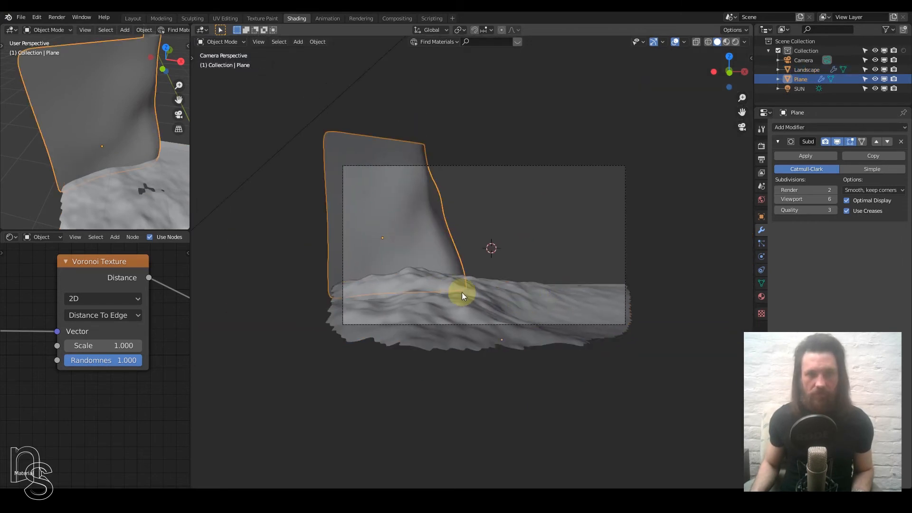
pyautogui.click(435, 274)
pyautogui.click(403, 240)
pyautogui.click(498, 287)
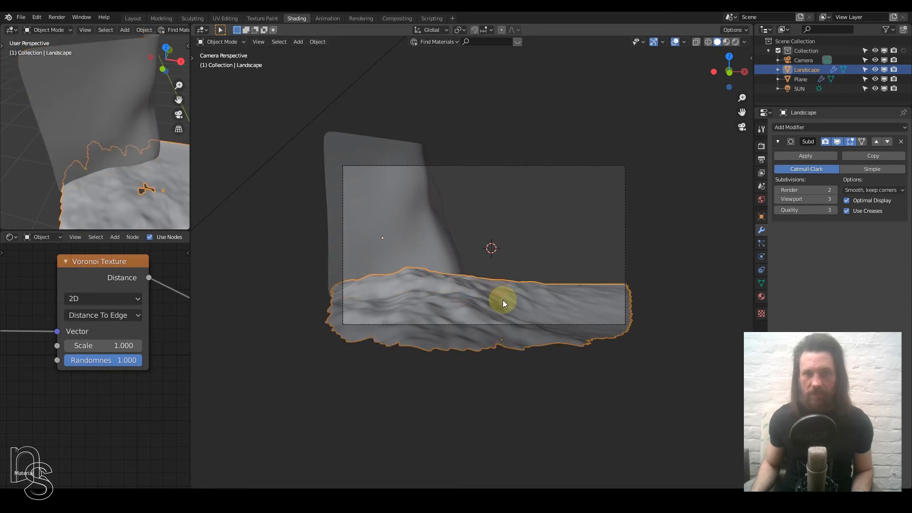
pyautogui.scroll(3, 503, 300)
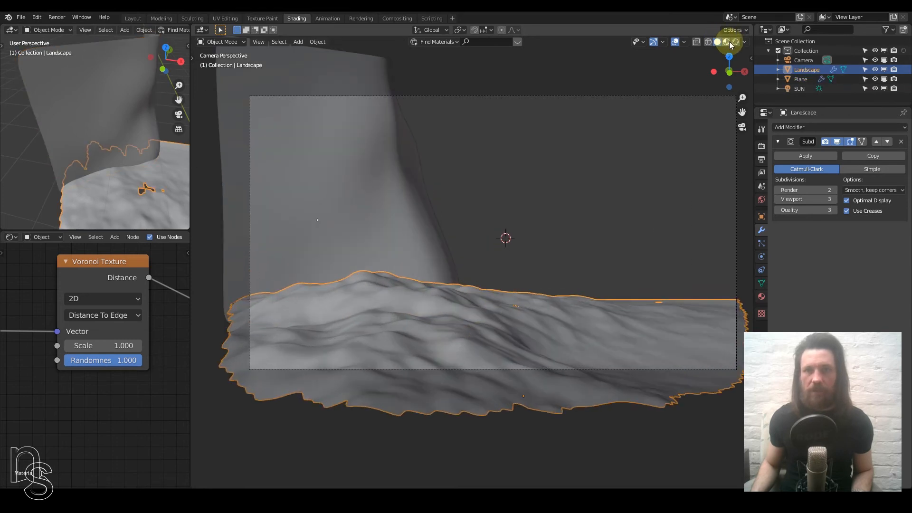